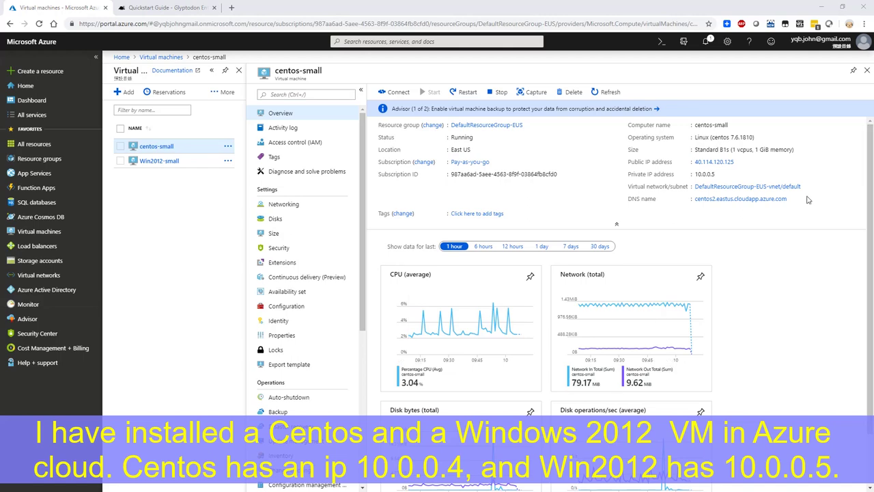
Copy the centos-small VM's DNS name, open Portainer on it at port 9000 and show the local endpoint's container list
{"action": "left_click", "coordinate": [792, 199]}
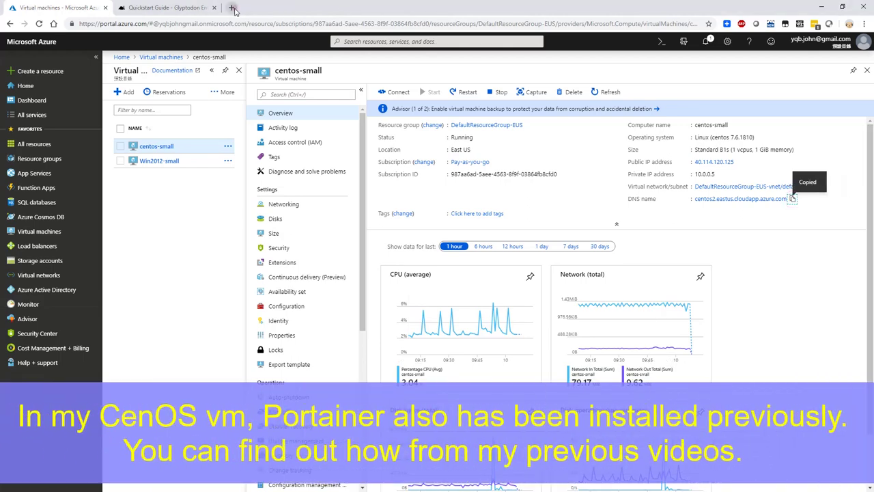
{"action": "left_click", "coordinate": [231, 8]}
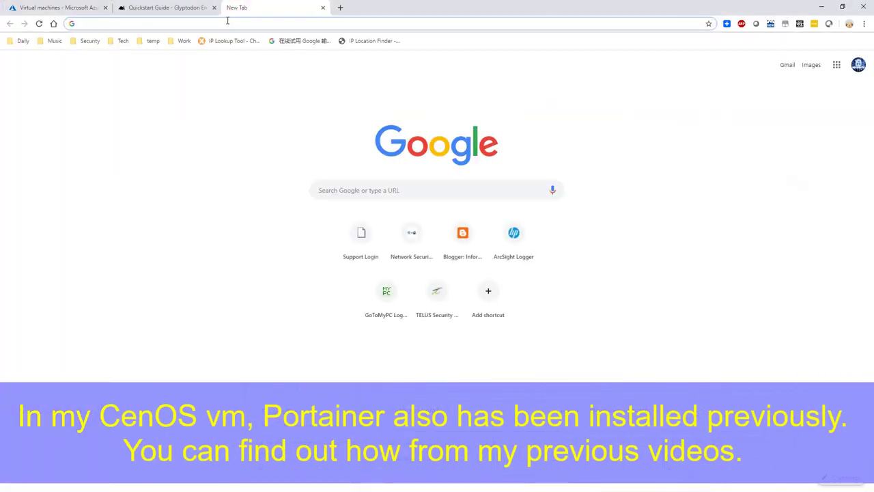
{"action": "key", "text": "ctrl+v"}
{"action": "left_click", "coordinate": [246, 61]}
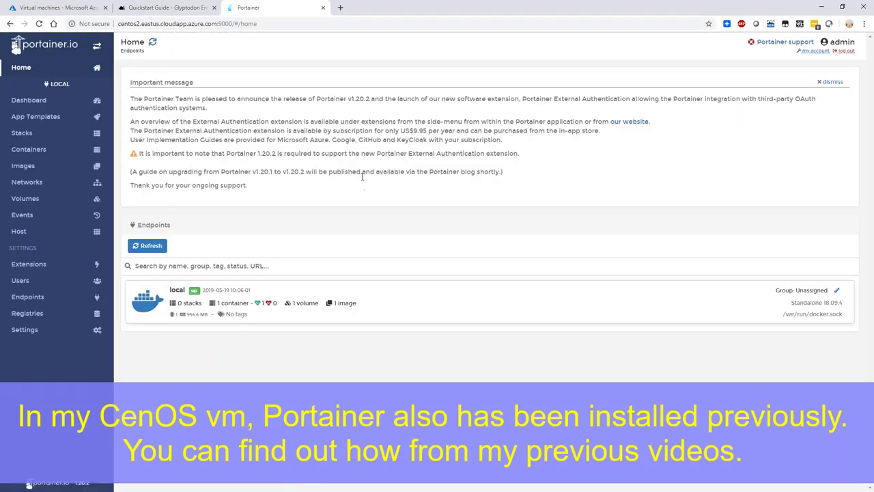
{"action": "left_click", "coordinate": [409, 298]}
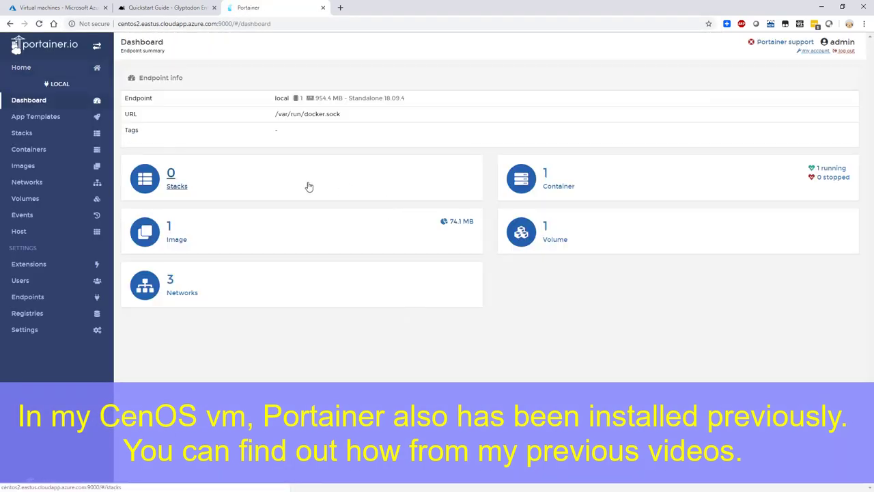
{"action": "left_click", "coordinate": [524, 183]}
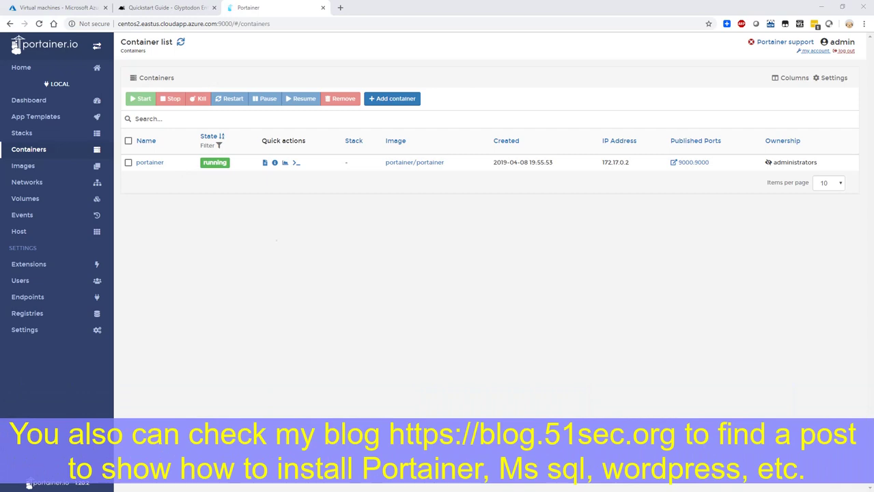
Review the blog.51sec.org post on installing Portainer in CentOS and Ubuntu, including its web GUI login section
{"action": "left_click", "coordinate": [339, 8]}
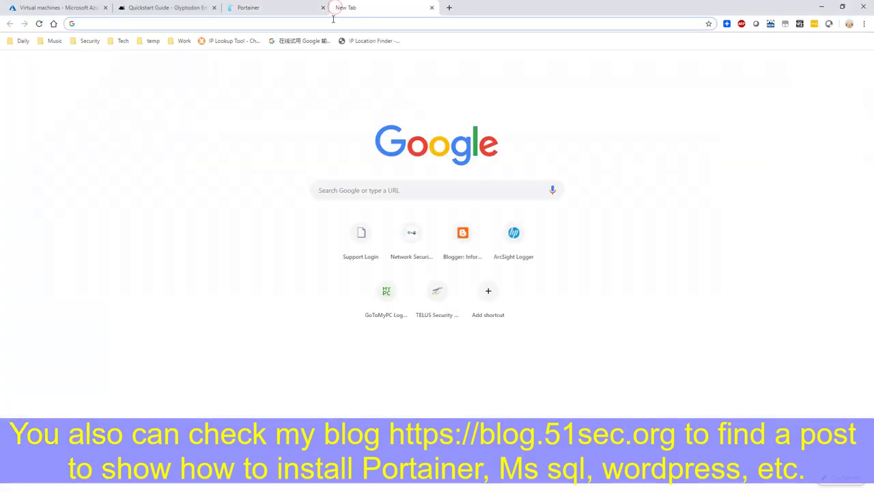
{"action": "key", "text": "ctrl+v"}
{"action": "key", "text": "Return"}
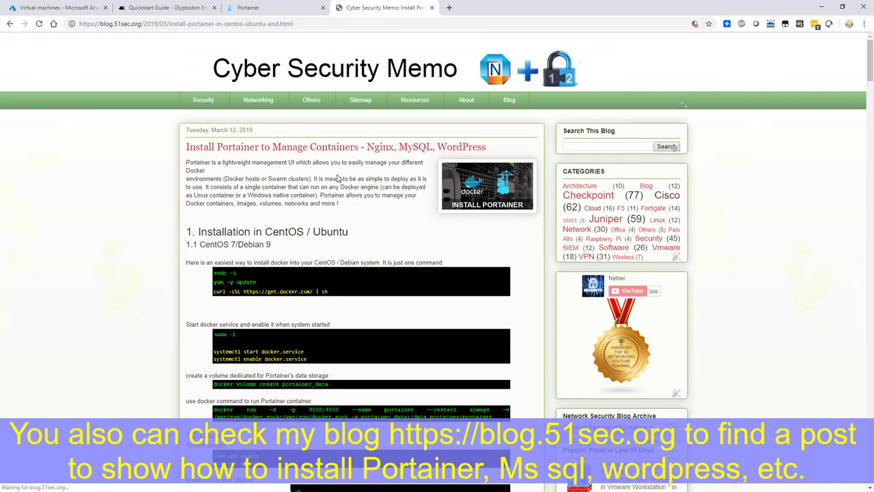
{"action": "scroll", "coordinate": [302, 171], "scroll_direction": "down", "scroll_amount": 5}
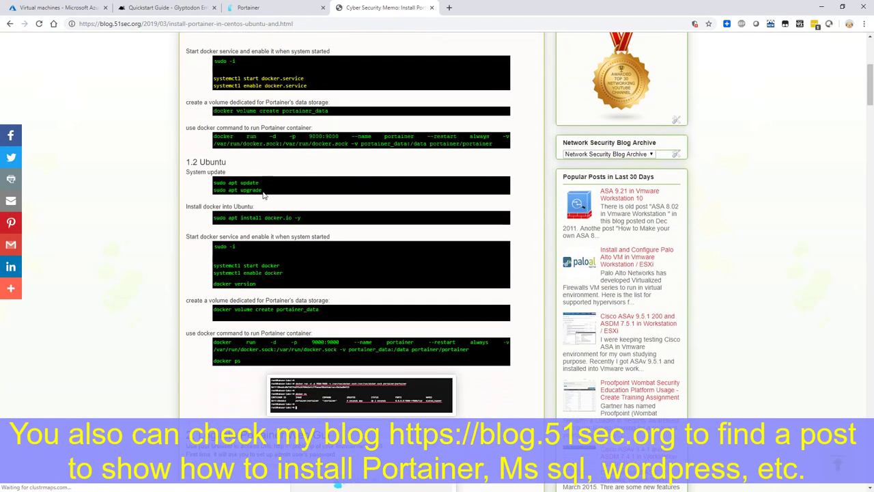
{"action": "scroll", "coordinate": [242, 212], "scroll_direction": "down", "scroll_amount": 4}
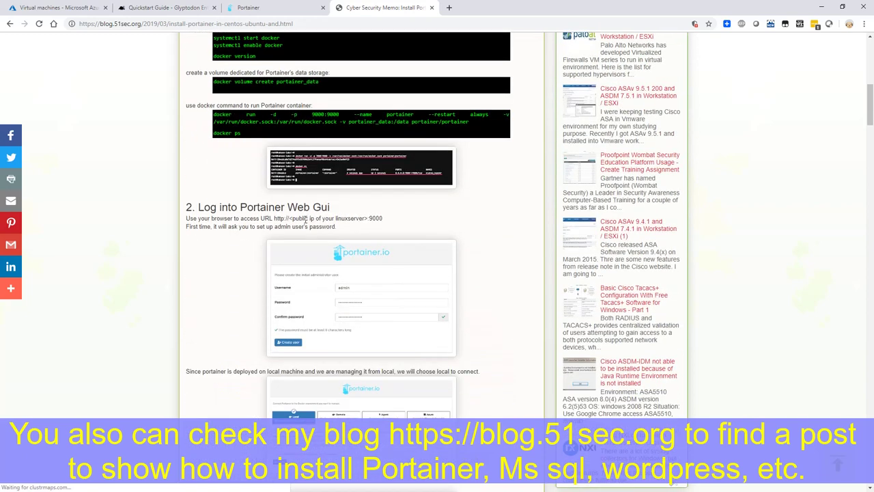
{"action": "scroll", "coordinate": [305, 220], "scroll_direction": "down", "scroll_amount": 1}
{"action": "scroll", "coordinate": [347, 186], "scroll_direction": "down", "scroll_amount": 1}
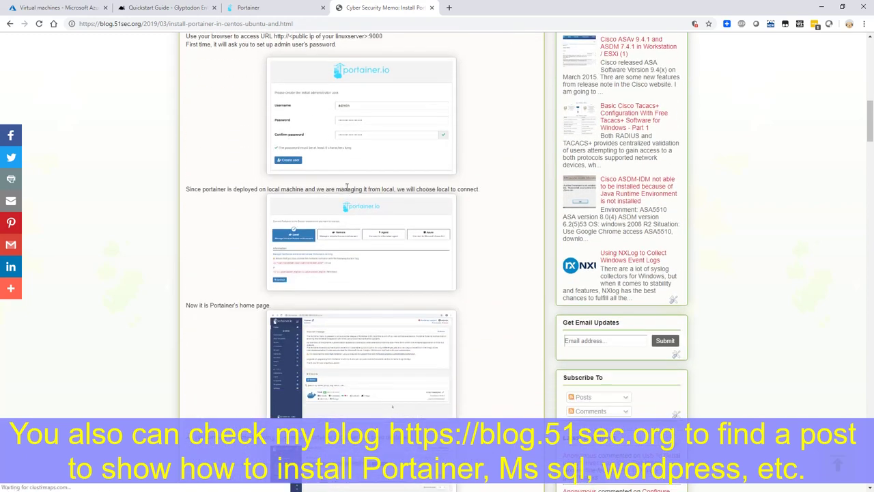
{"action": "scroll", "coordinate": [347, 186], "scroll_direction": "up", "scroll_amount": 6}
{"action": "left_click", "coordinate": [431, 7]}
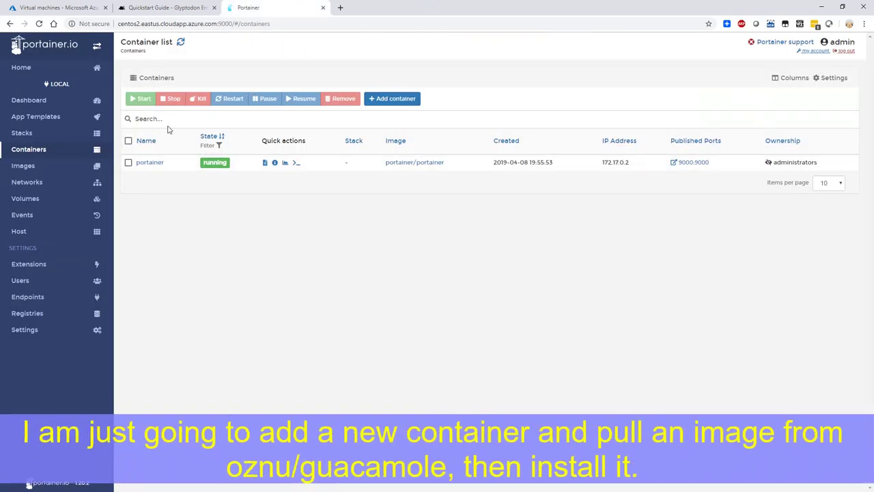
Start a new container named Guacamole that uses the image oznu/guacamole
{"action": "left_click", "coordinate": [409, 101]}
{"action": "left_click", "coordinate": [297, 82]}
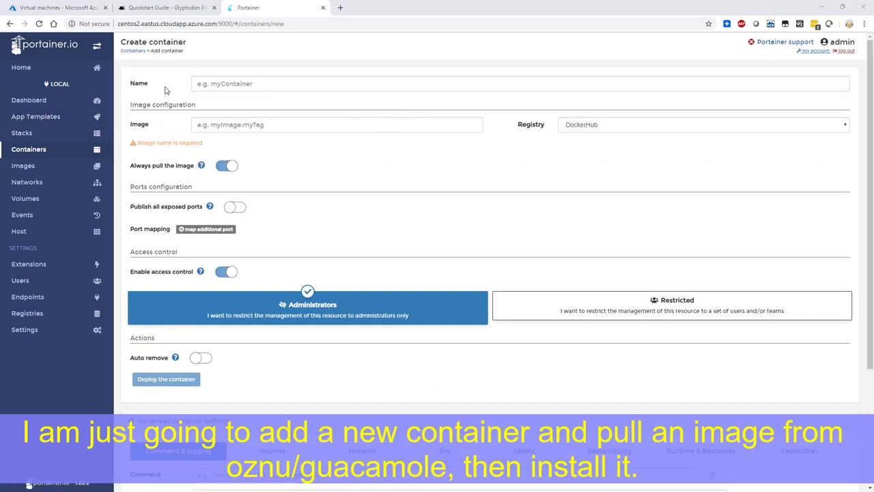
{"action": "left_click", "coordinate": [228, 85]}
{"action": "type", "text": "C"}
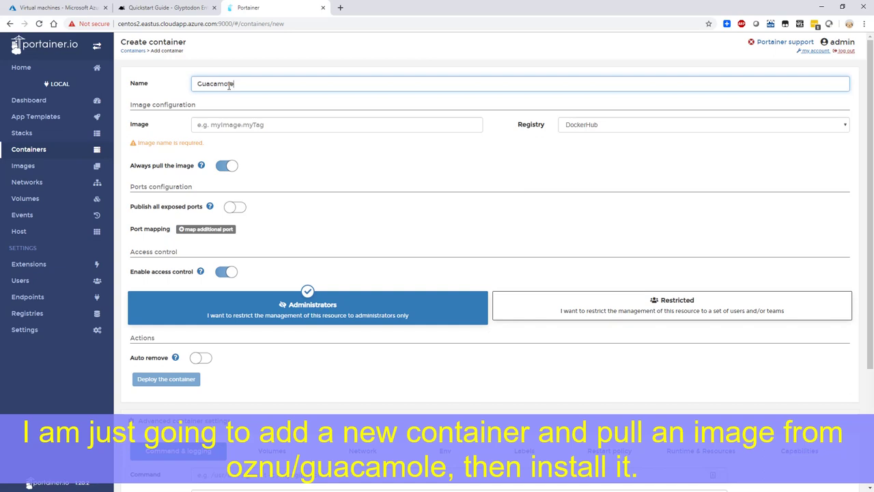
{"action": "key", "text": "Delete"}
{"action": "type", "text": "G"}
{"action": "left_click", "coordinate": [256, 125]}
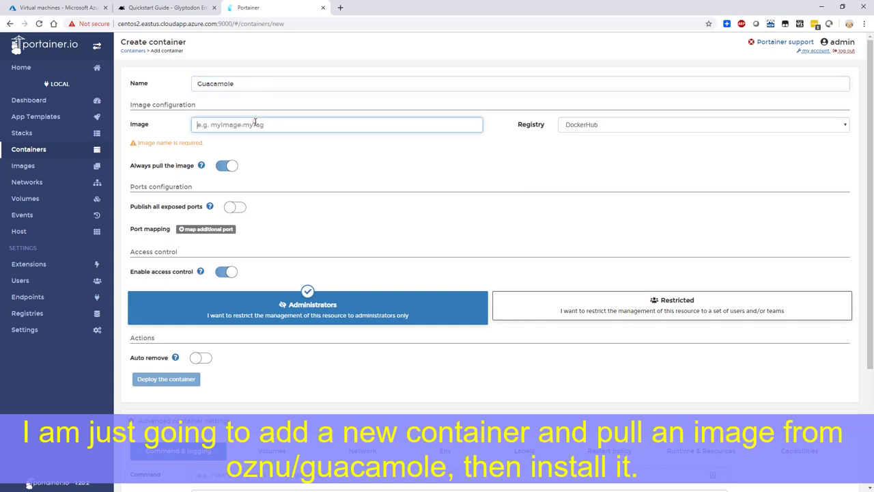
{"action": "key", "text": "ctrl+v"}
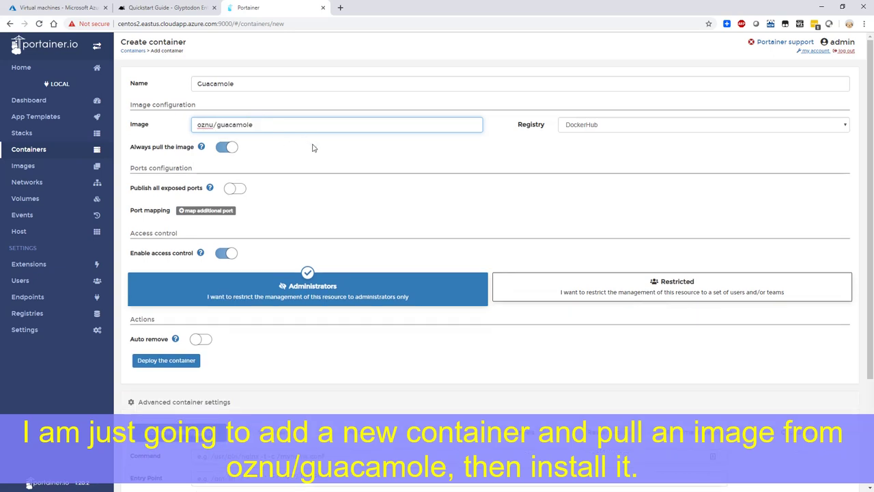
Add a port mapping from host port 80 to container port 8080
{"action": "left_click", "coordinate": [217, 210]}
{"action": "left_click", "coordinate": [237, 227]}
{"action": "type", "text": "80"}
{"action": "left_click", "coordinate": [481, 226]}
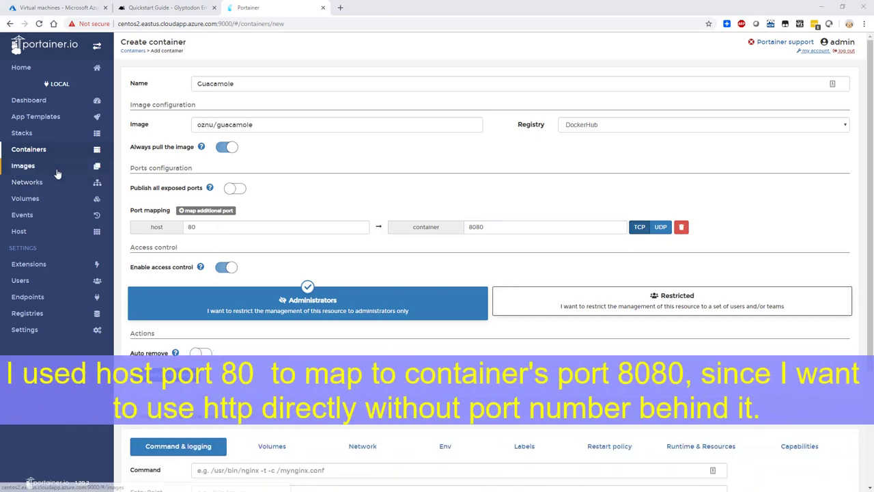
Set the container's restart policy to Always and deploy the container
{"action": "scroll", "coordinate": [325, 285], "scroll_direction": "down", "scroll_amount": 3}
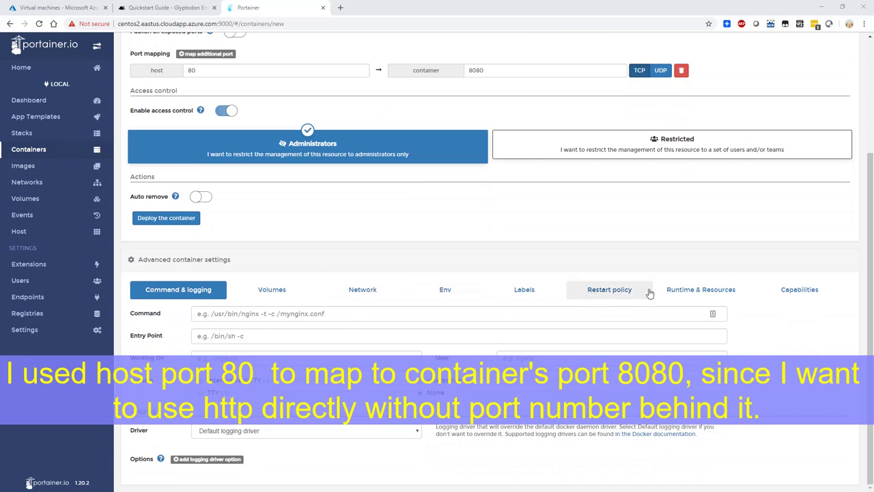
{"action": "left_click", "coordinate": [618, 289]}
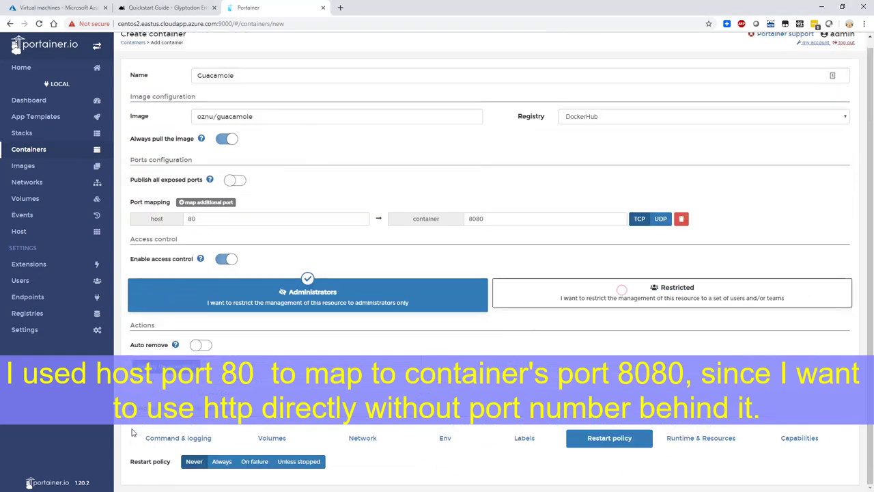
{"action": "left_click", "coordinate": [229, 462]}
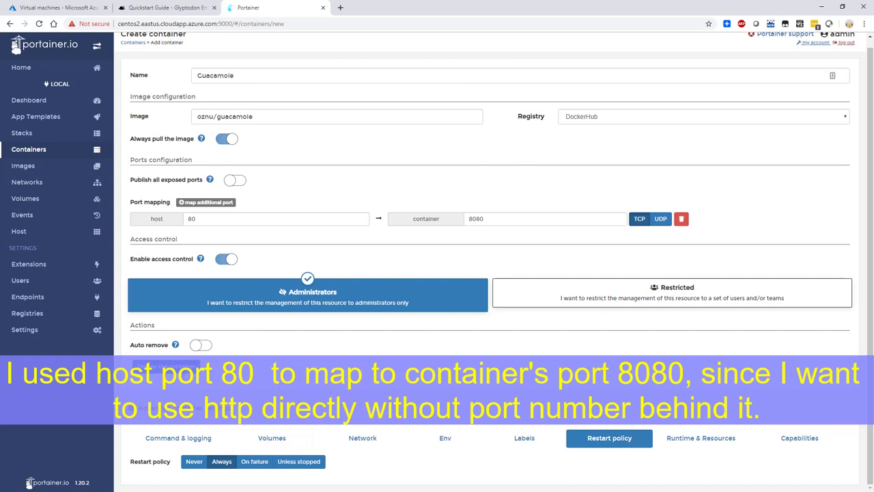
{"action": "left_click", "coordinate": [186, 366]}
{"action": "scroll", "coordinate": [274, 233], "scroll_direction": "up", "scroll_amount": 1}
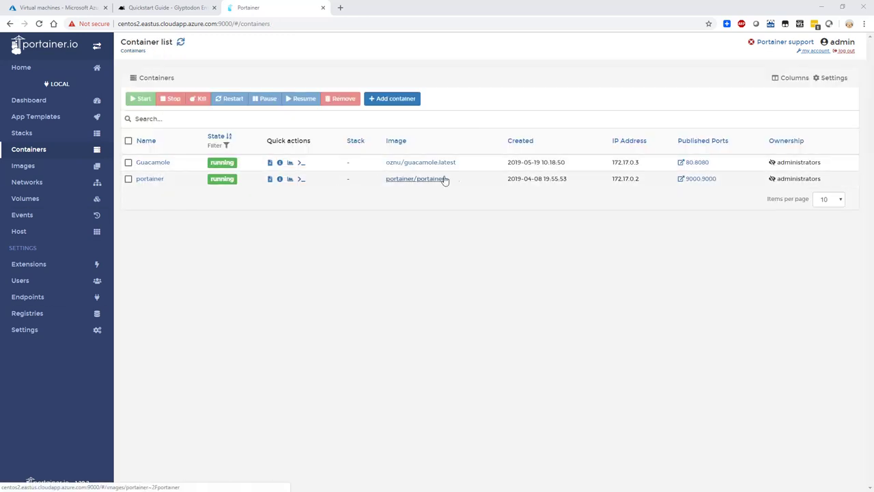
Copy the centos-small VM's DNS name from the Azure portal and browse to it in a new tab
{"action": "key", "text": "ctrl+1"}
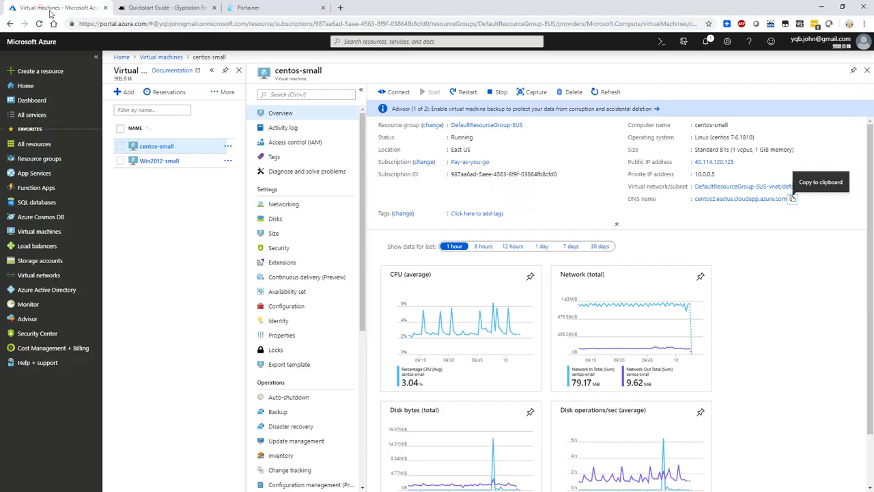
{"action": "left_click", "coordinate": [793, 199]}
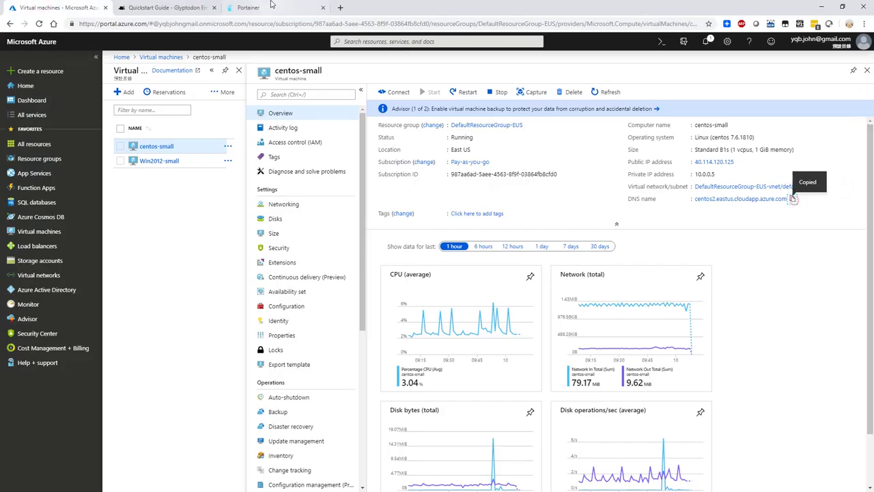
{"action": "left_click", "coordinate": [276, 6]}
{"action": "left_click", "coordinate": [340, 7]}
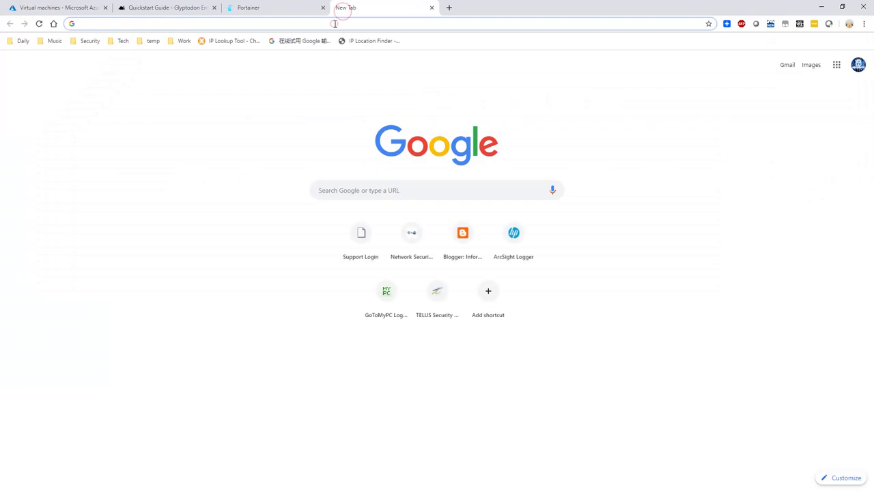
{"action": "key", "text": "ctrl+v"}
{"action": "key", "text": "Return"}
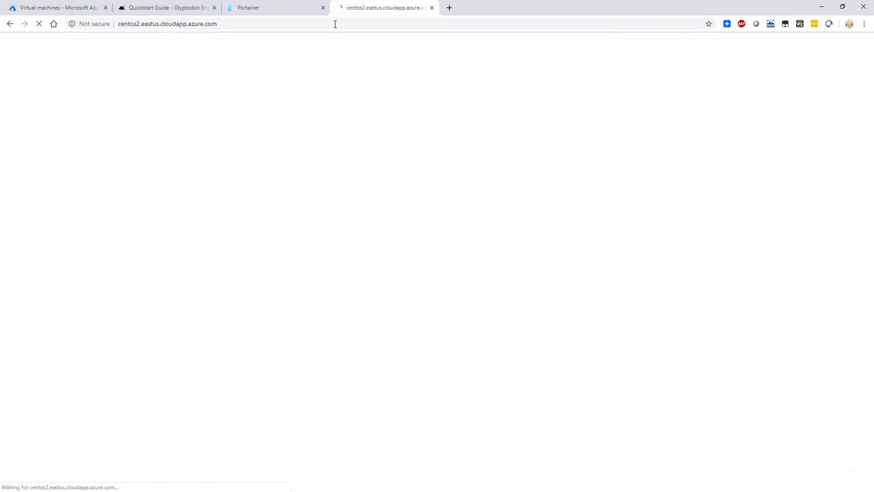
Log in to Apache Guacamole with the username guacadmin and the account password
{"action": "left_click", "coordinate": [406, 269]}
{"action": "left_click", "coordinate": [407, 288]}
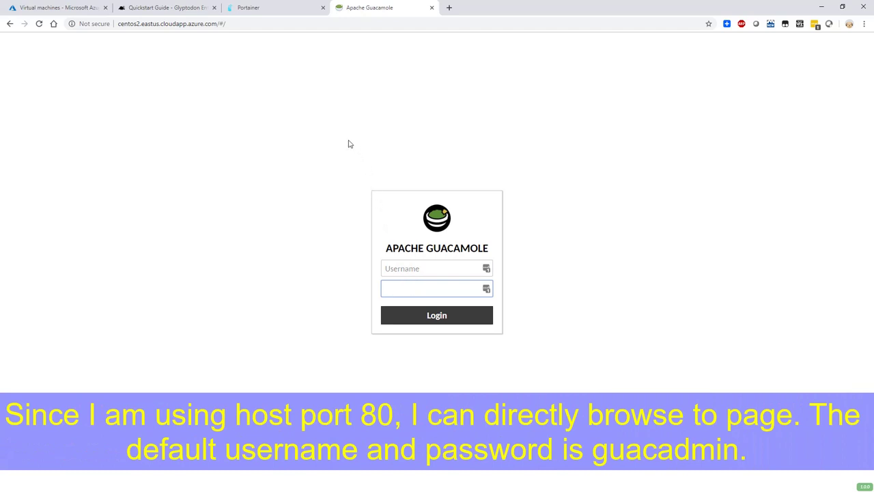
{"action": "left_click", "coordinate": [420, 267]}
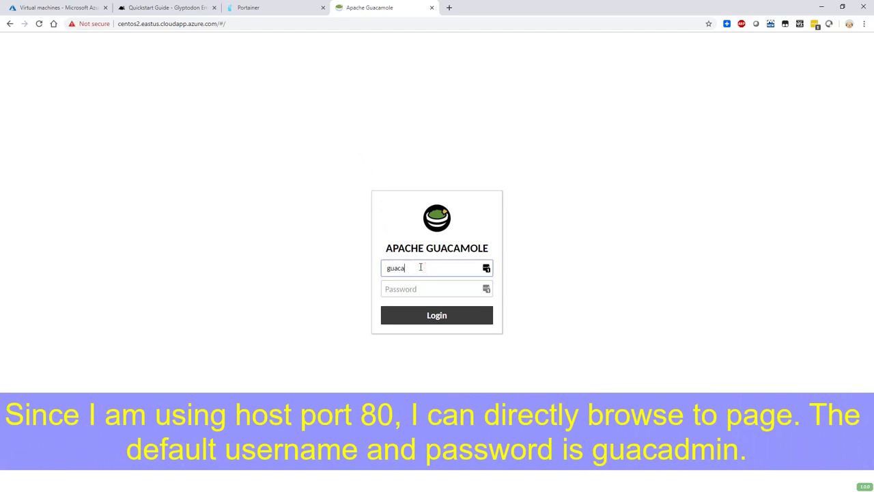
{"action": "type", "text": "guacadmin"}
{"action": "key", "text": "Tab"}
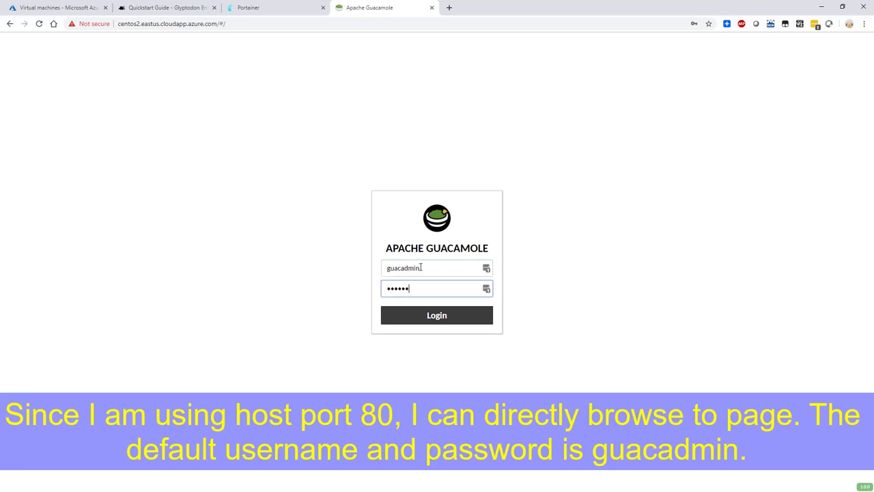
{"action": "key", "text": "Return"}
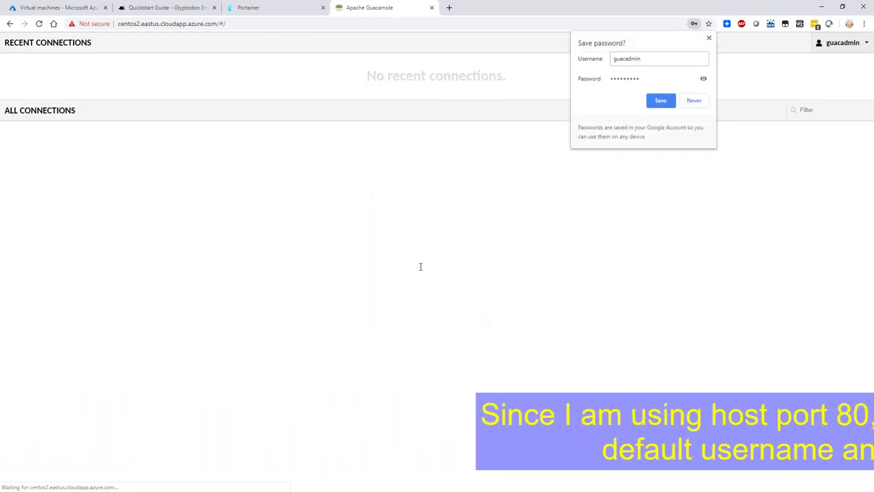
Decline saving the Guacamole login in both the browser and LastPass
{"action": "left_click", "coordinate": [690, 102]}
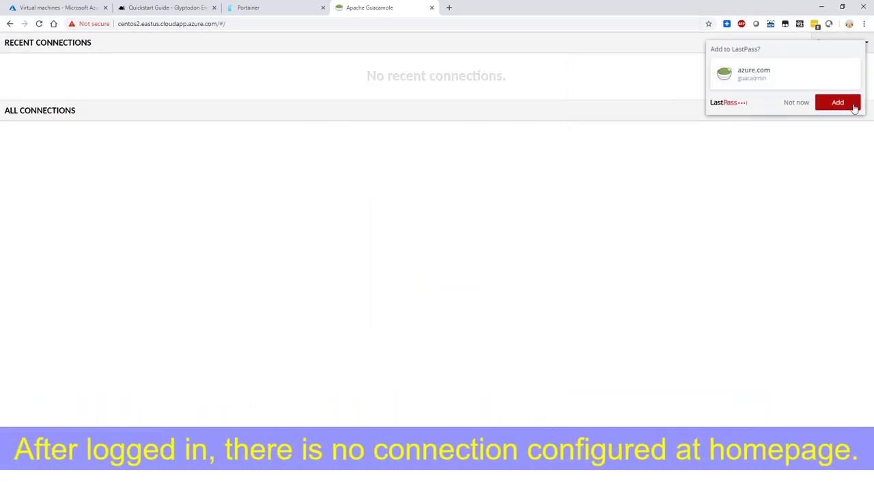
{"action": "left_click", "coordinate": [796, 102]}
{"action": "left_click", "coordinate": [269, 83]}
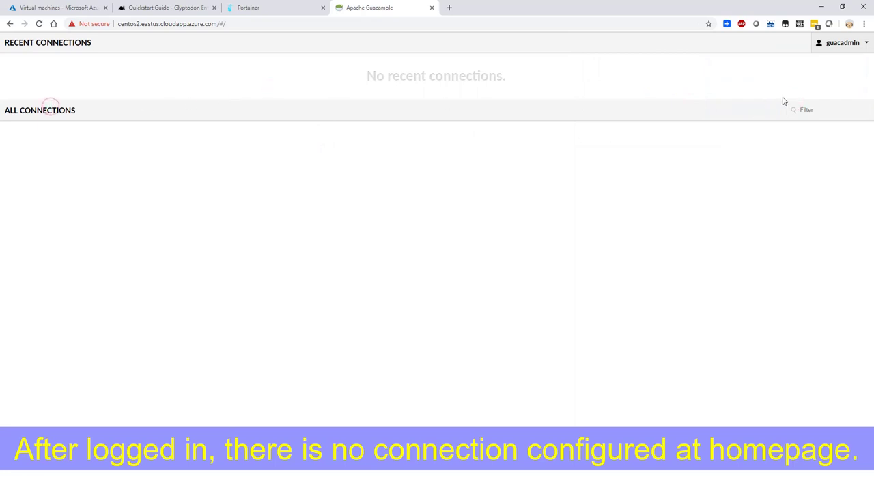
Go to the user management settings in Guacamole and open a blank form for a new user
{"action": "left_click", "coordinate": [859, 46]}
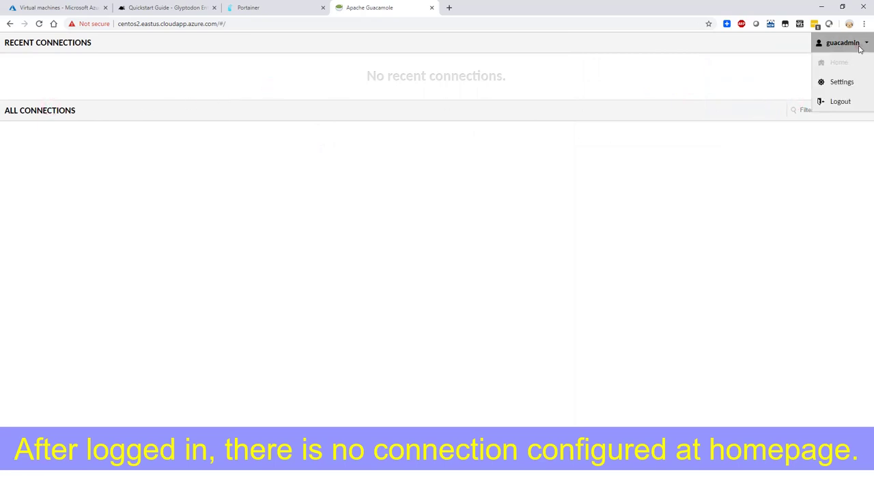
{"action": "left_click", "coordinate": [850, 82]}
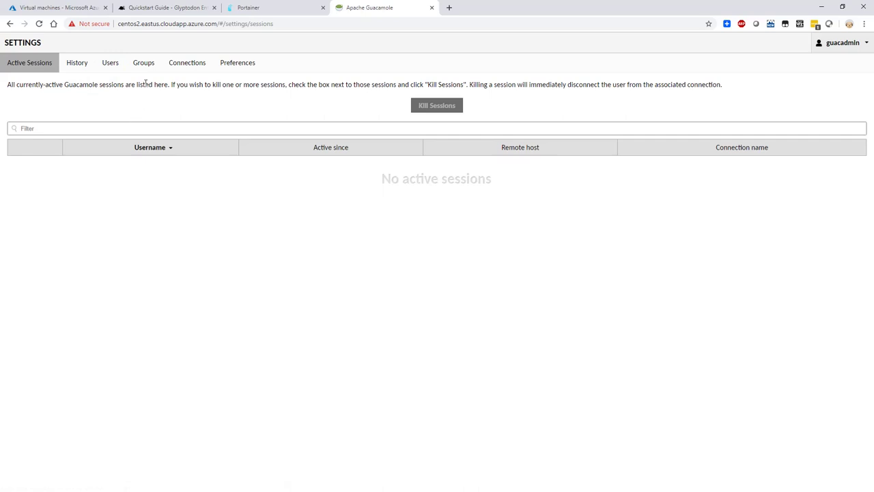
{"action": "left_click", "coordinate": [119, 69]}
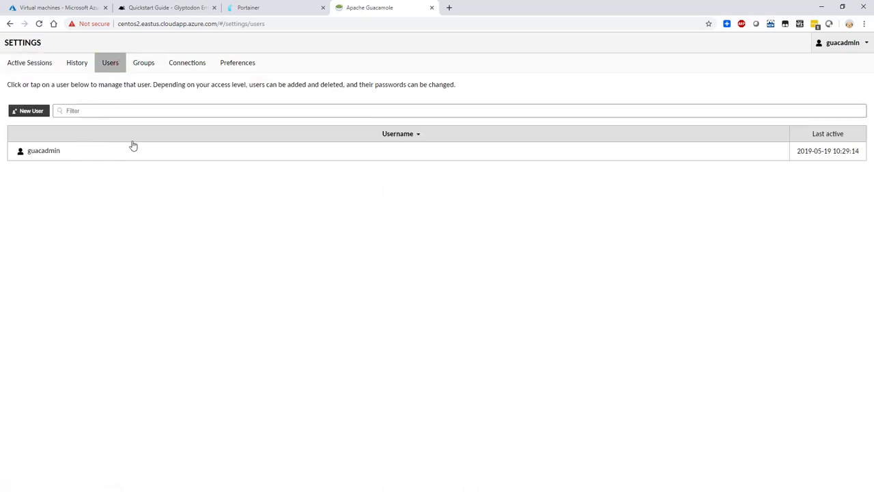
{"action": "left_click", "coordinate": [132, 110]}
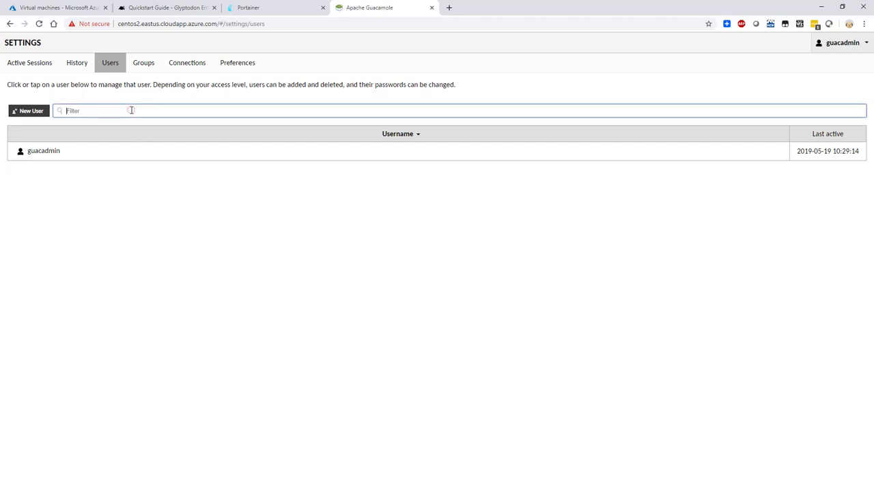
{"action": "left_click", "coordinate": [39, 113]}
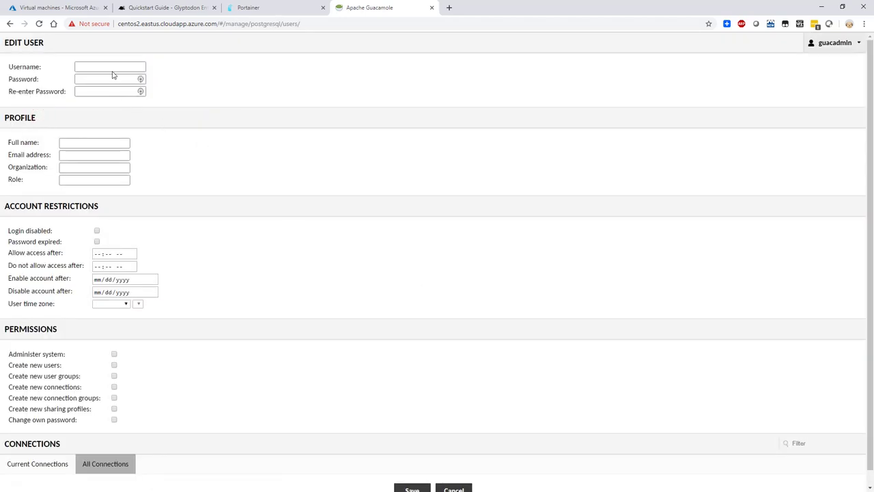
Look over the blank new-user form and return to the user list without creating a user
{"action": "scroll", "coordinate": [143, 242], "scroll_direction": "down", "scroll_amount": 1}
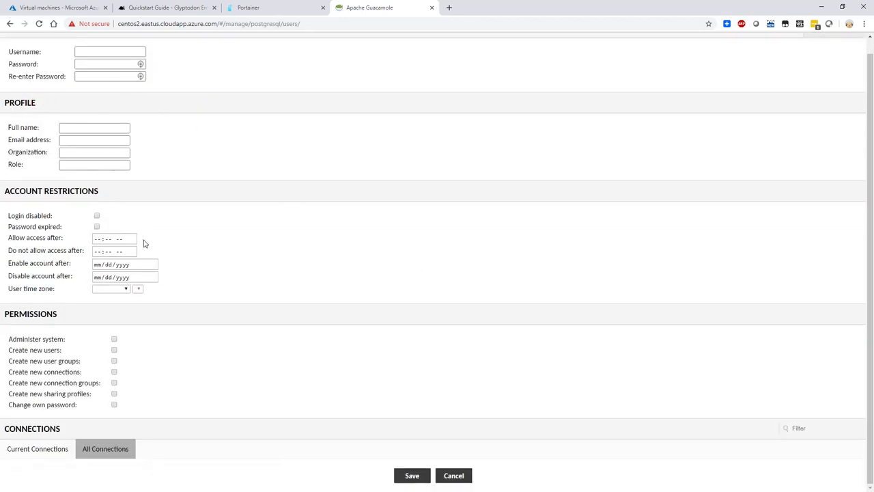
{"action": "scroll", "coordinate": [147, 243], "scroll_direction": "up", "scroll_amount": 1}
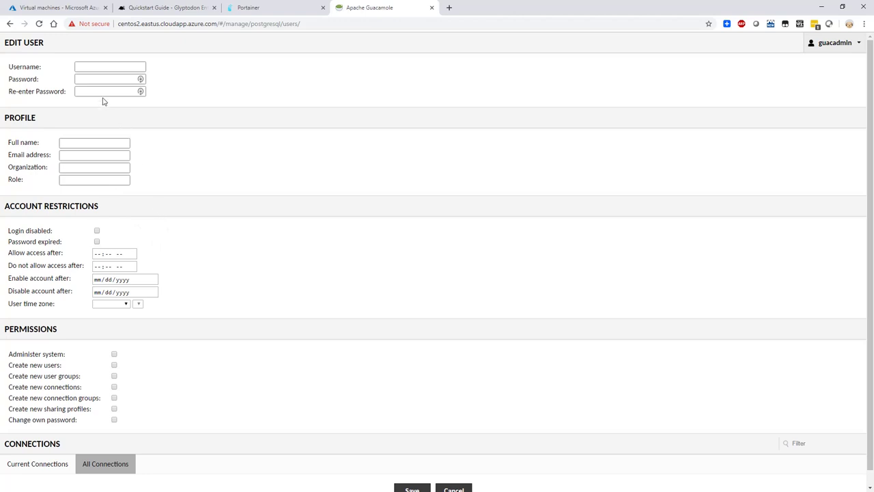
{"action": "left_click", "coordinate": [9, 23]}
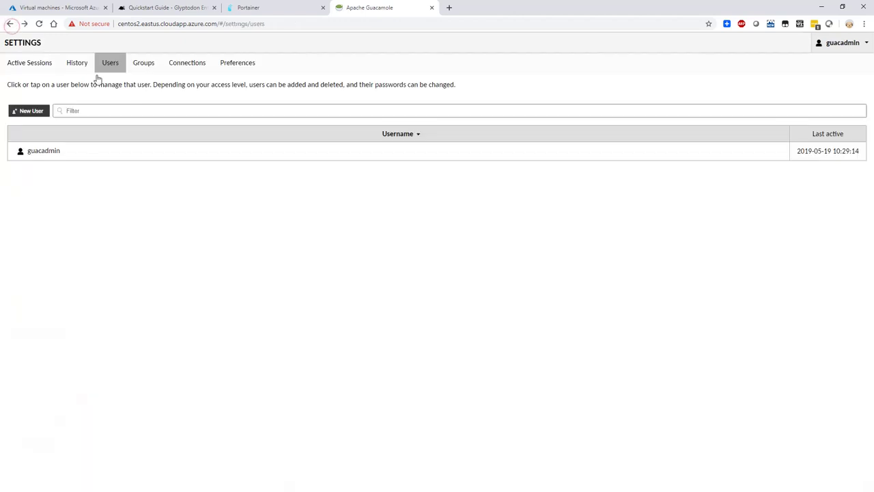
Create a new connection named localhost in the connection settings and set its protocol to SSH
{"action": "left_click", "coordinate": [183, 71]}
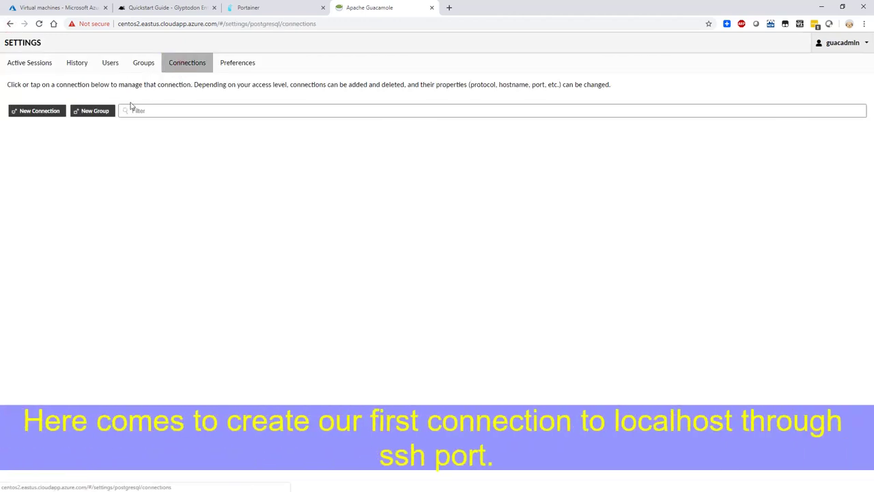
{"action": "left_click", "coordinate": [55, 111]}
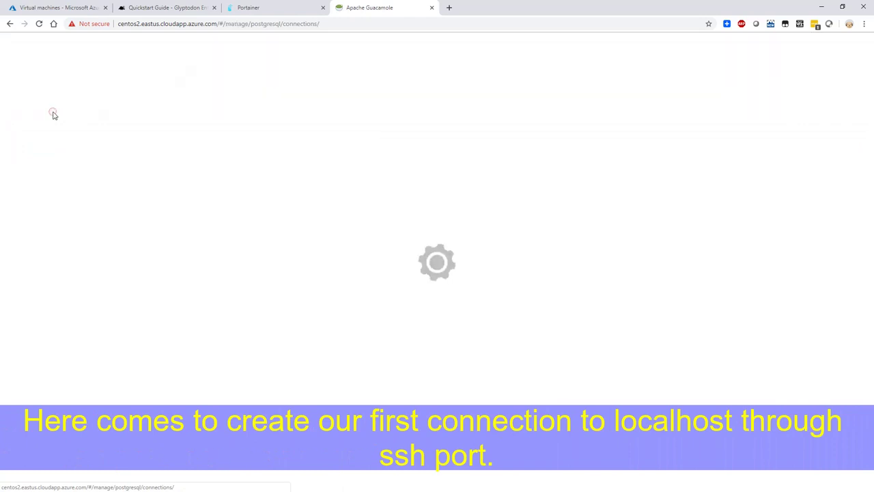
{"action": "left_click", "coordinate": [93, 68]}
{"action": "type", "text": "localhost"}
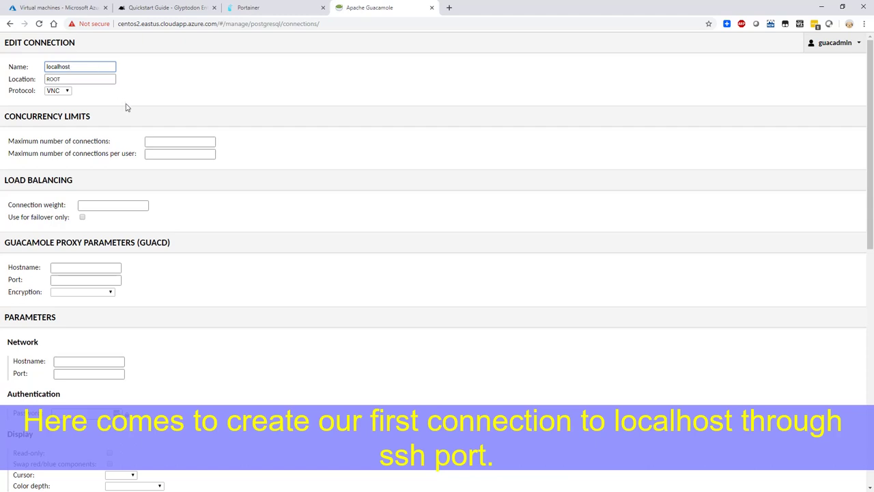
{"action": "left_click", "coordinate": [67, 92]}
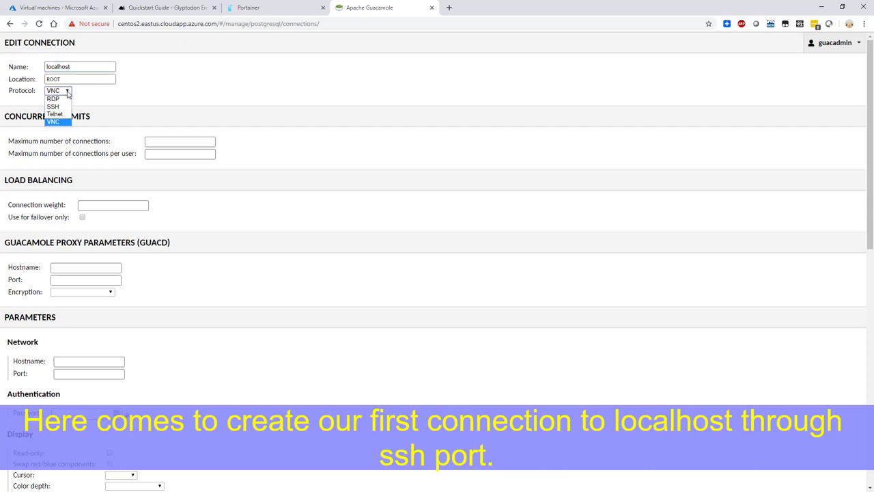
{"action": "left_click", "coordinate": [67, 107]}
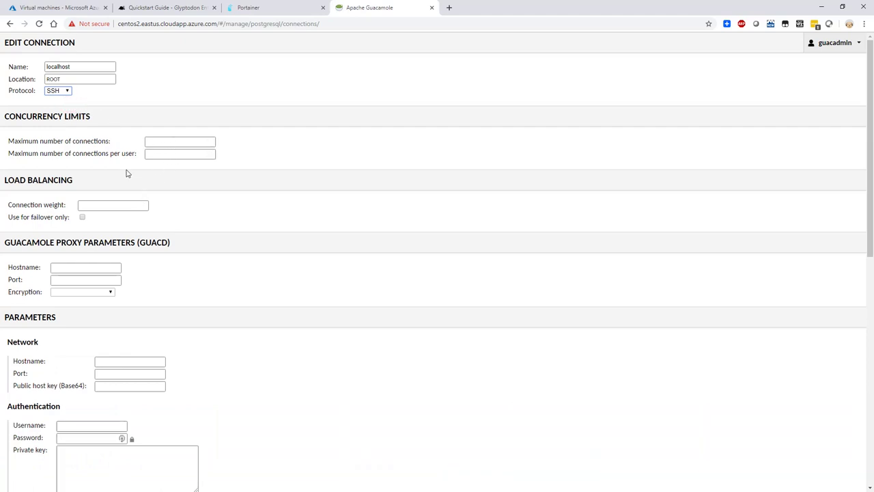
Set the connection's network hostname to localhost and its port to 22
{"action": "scroll", "coordinate": [116, 164], "scroll_direction": "down", "scroll_amount": 2}
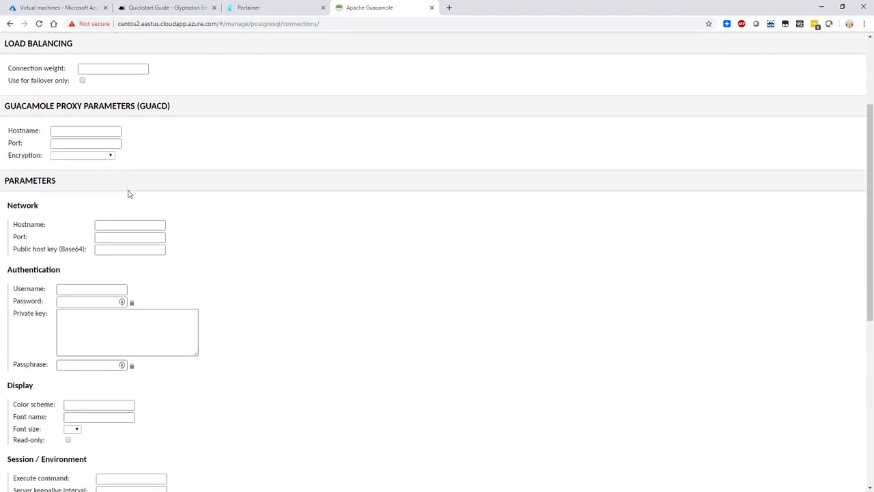
{"action": "scroll", "coordinate": [127, 194], "scroll_direction": "up", "scroll_amount": 2}
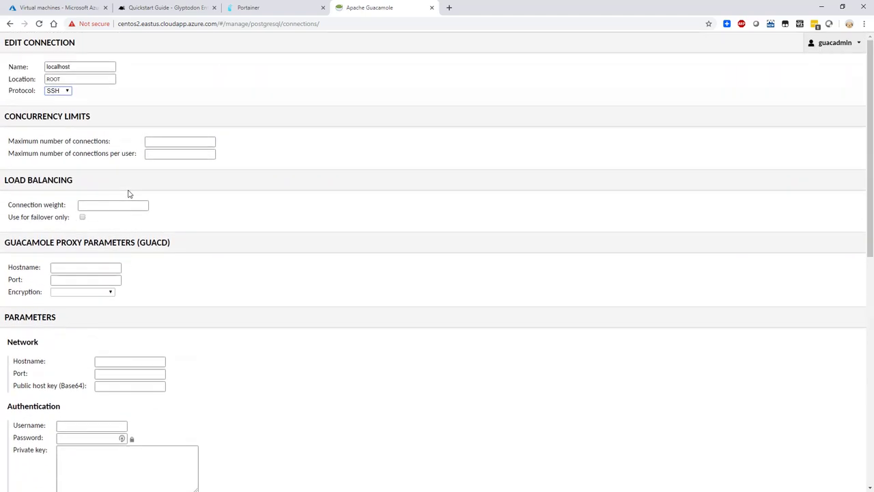
{"action": "scroll", "coordinate": [129, 194], "scroll_direction": "down", "scroll_amount": 2}
{"action": "left_click", "coordinate": [134, 224]}
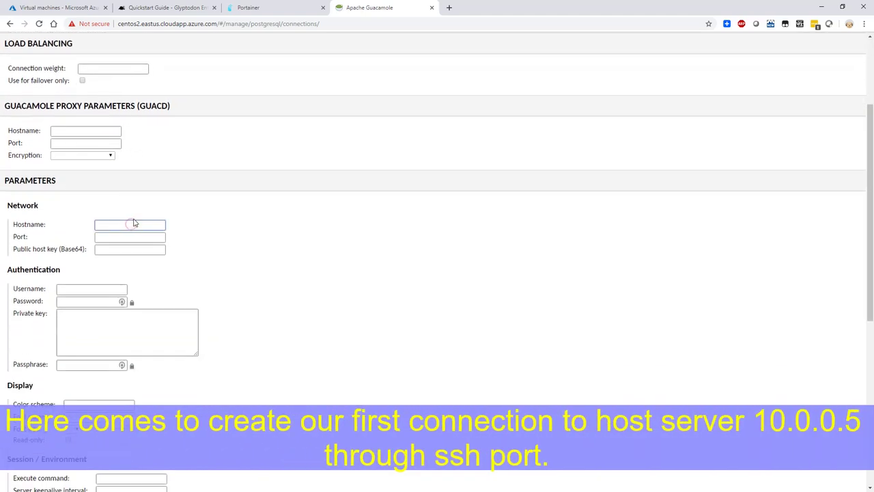
{"action": "type", "text": "localhost"}
{"action": "left_click", "coordinate": [134, 236]}
{"action": "type", "text": "22"}
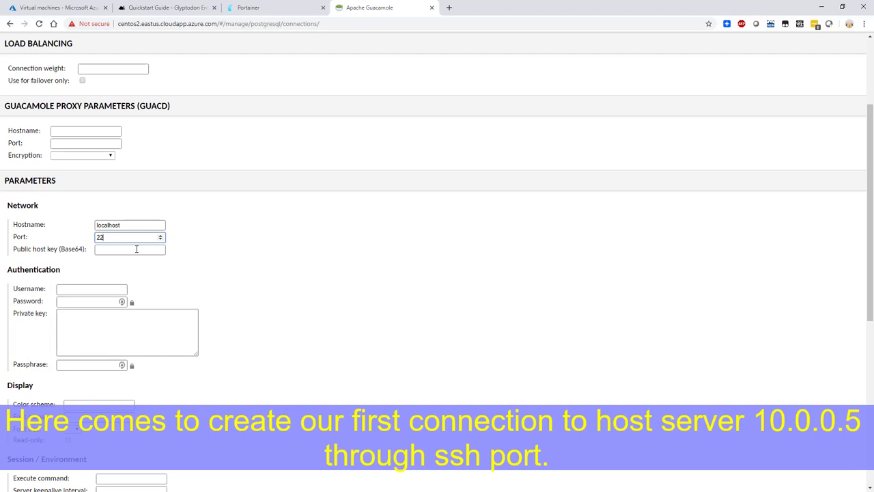
Enter the authentication username guacadmin and the account password for the connection, and save it
{"action": "left_click", "coordinate": [134, 267]}
{"action": "left_click", "coordinate": [118, 290]}
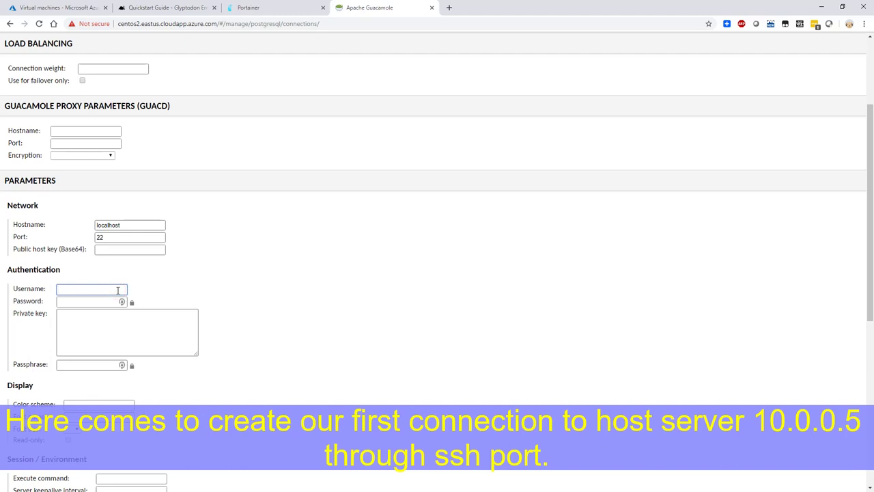
{"action": "scroll", "coordinate": [117, 291], "scroll_direction": "down", "scroll_amount": 2}
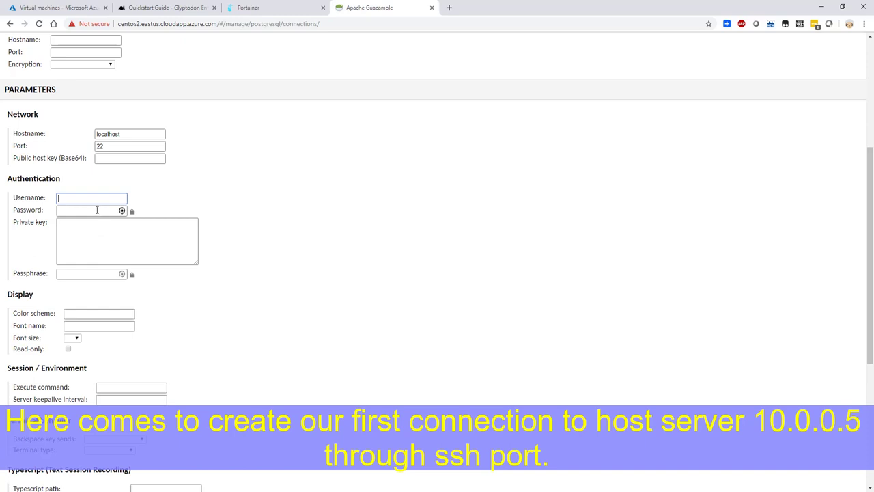
{"action": "scroll", "coordinate": [95, 199], "scroll_direction": "down", "scroll_amount": 4}
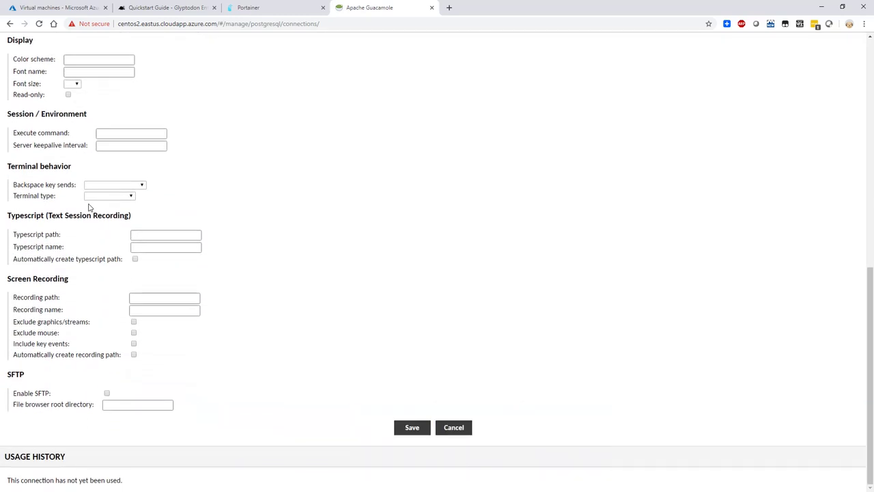
{"action": "scroll", "coordinate": [88, 207], "scroll_direction": "up", "scroll_amount": 3}
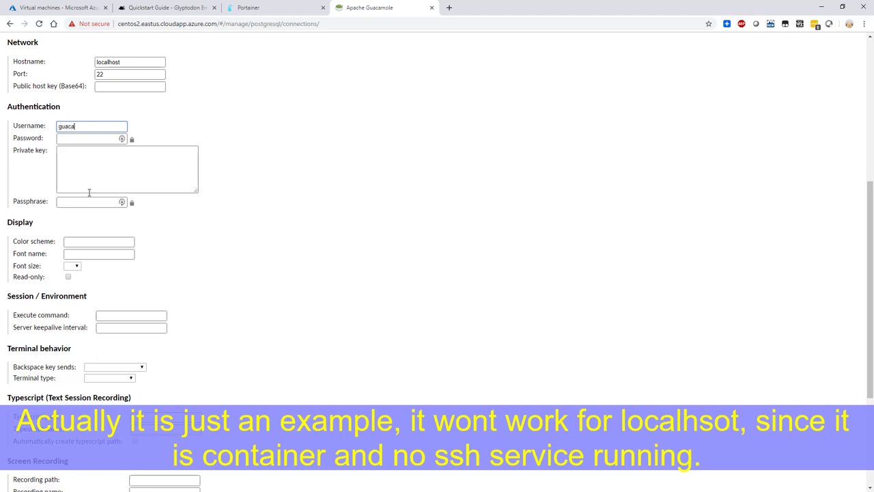
{"action": "key", "text": "Tab"}
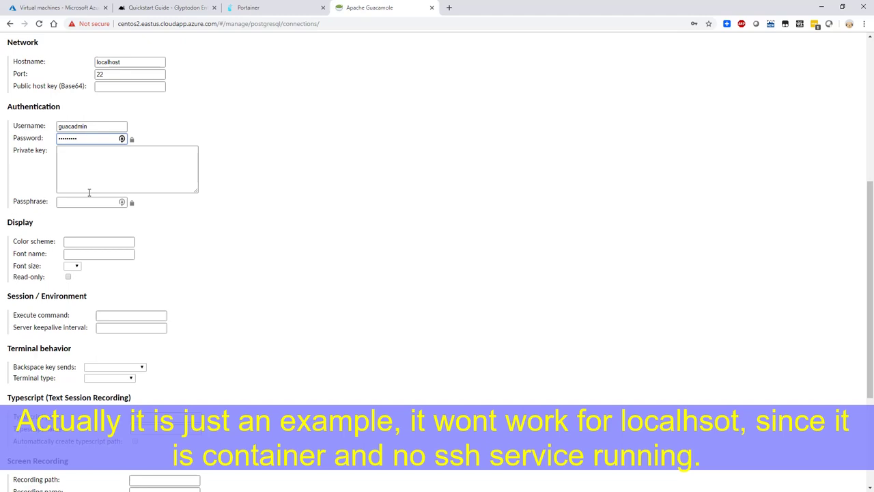
{"action": "scroll", "coordinate": [165, 220], "scroll_direction": "down", "scroll_amount": 5}
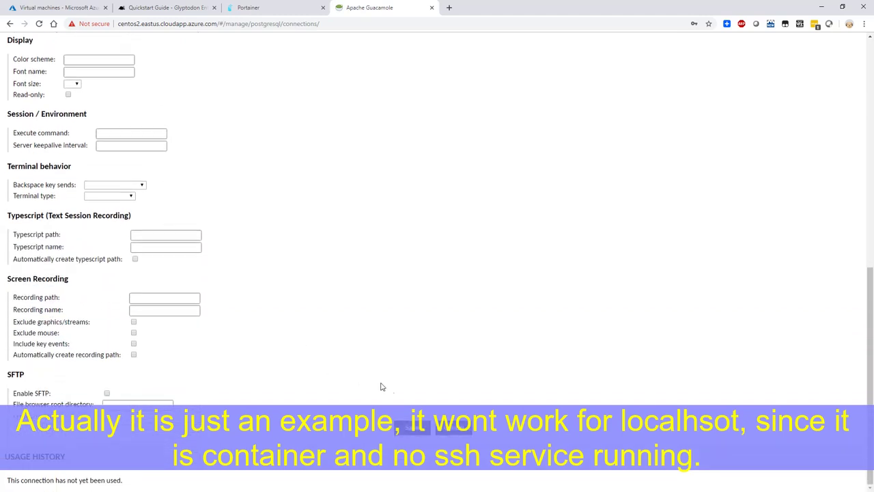
{"action": "left_click", "coordinate": [411, 428]}
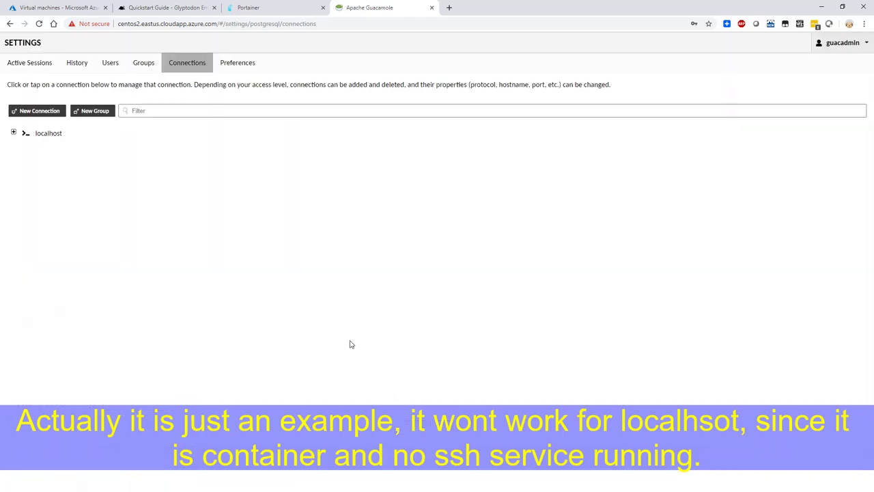
Review the saved localhost connection's settings without changing them, declining the LastPass save prompts, and return to the connection list
{"action": "left_click", "coordinate": [13, 134]}
{"action": "left_click", "coordinate": [48, 136]}
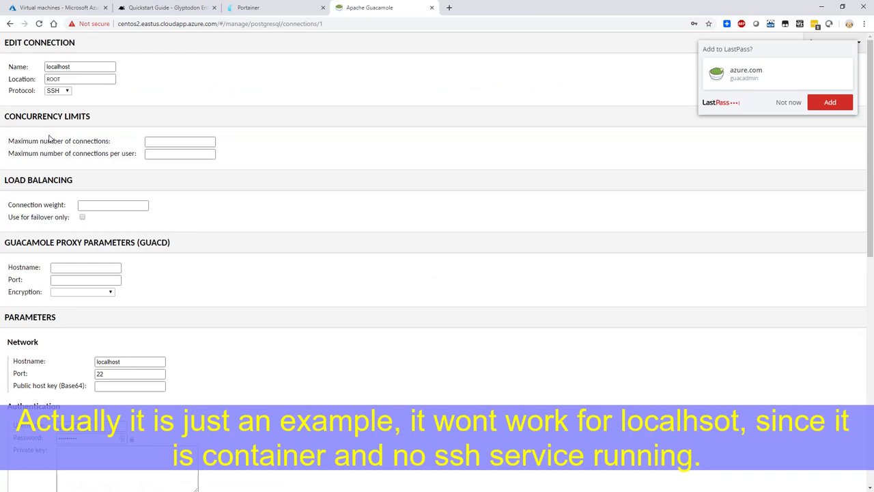
{"action": "left_click", "coordinate": [790, 102]}
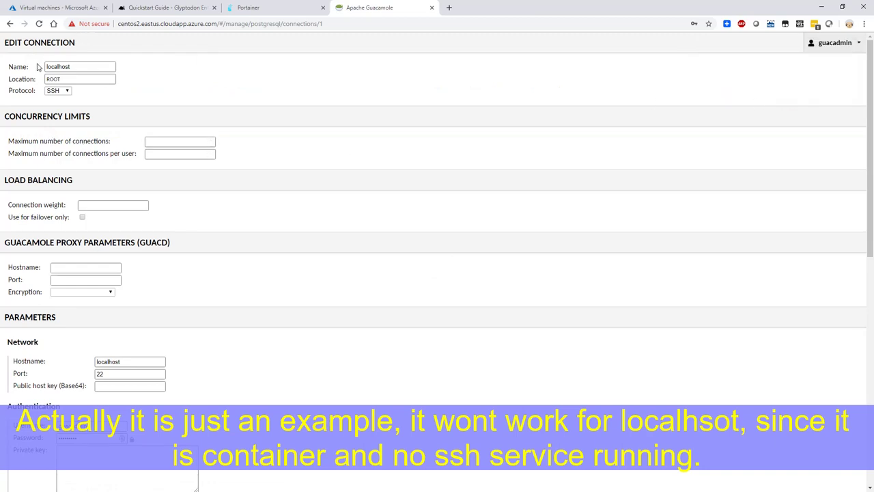
{"action": "scroll", "coordinate": [103, 140], "scroll_direction": "down", "scroll_amount": 7}
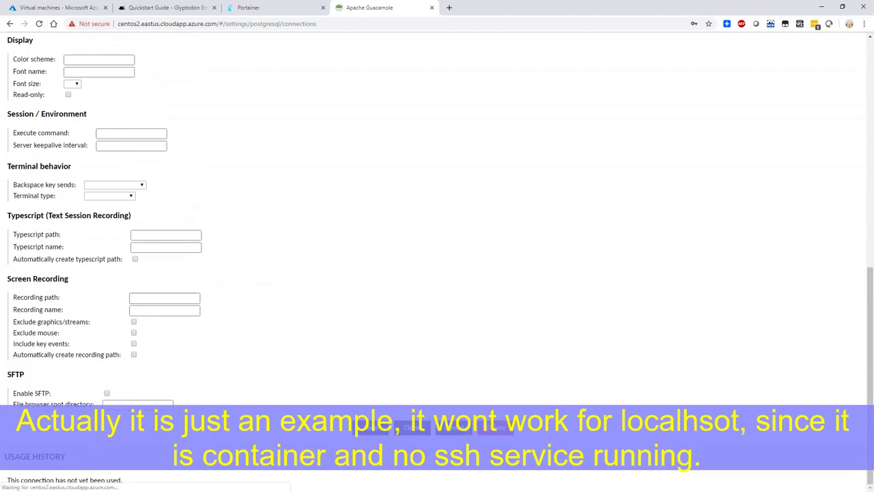
{"action": "left_click", "coordinate": [454, 427]}
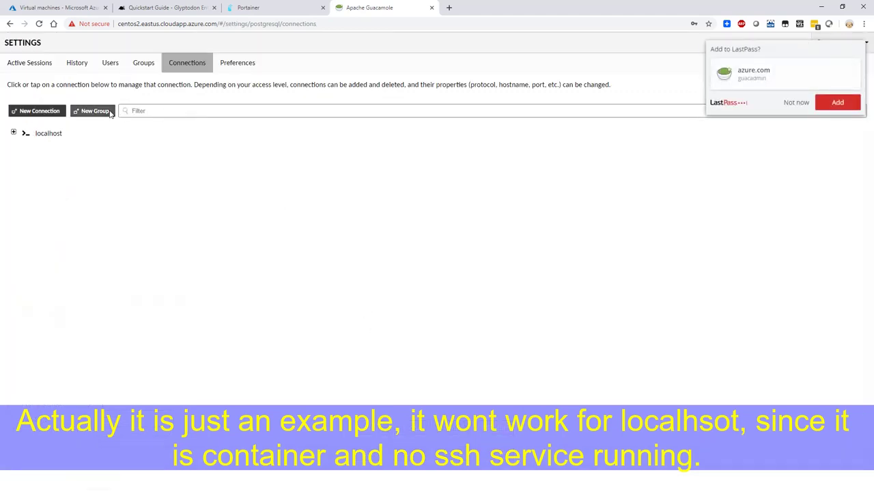
{"action": "left_click", "coordinate": [30, 134]}
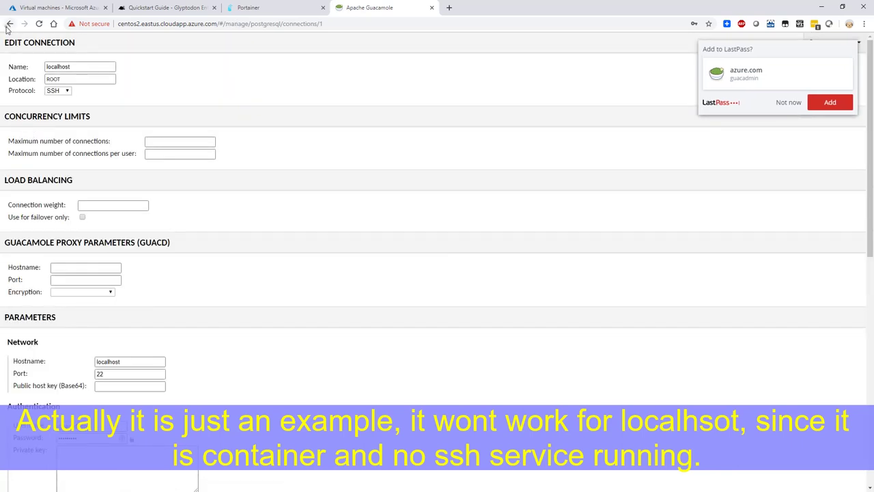
{"action": "left_click", "coordinate": [9, 24]}
{"action": "left_click", "coordinate": [786, 104]}
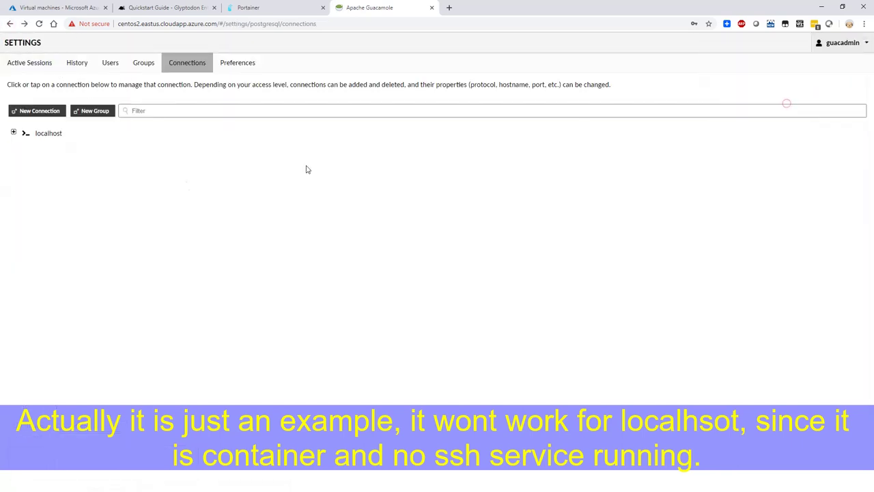
{"action": "left_click", "coordinate": [13, 133]}
Look through the active sessions, history, users, groups, connections and preferences settings pages
{"action": "left_click", "coordinate": [31, 65]}
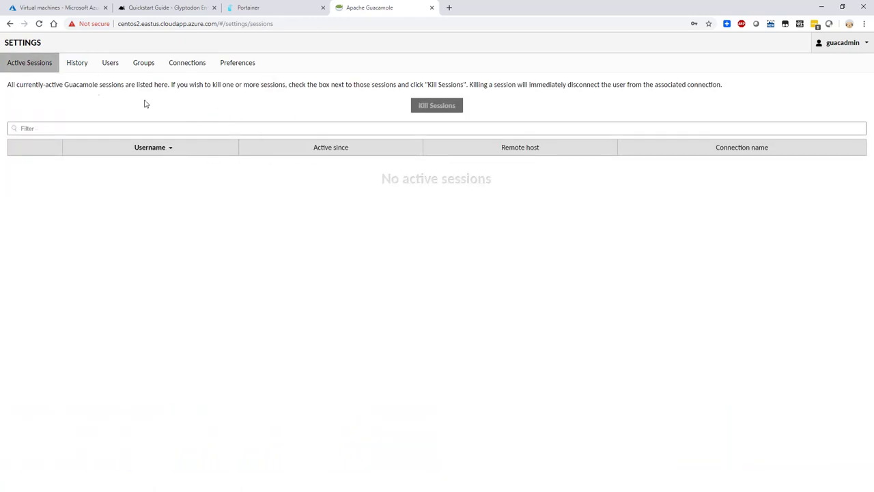
{"action": "left_click", "coordinate": [78, 69]}
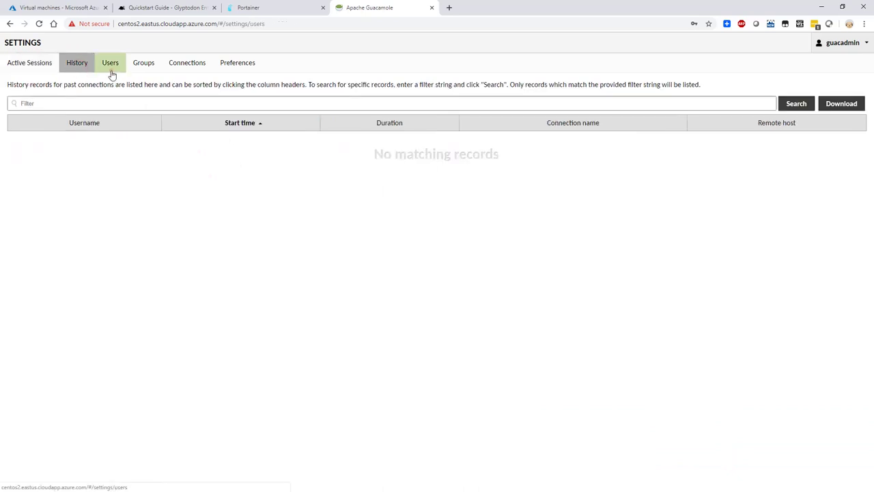
{"action": "left_click", "coordinate": [111, 69]}
{"action": "left_click", "coordinate": [136, 68]}
{"action": "left_click", "coordinate": [181, 69]}
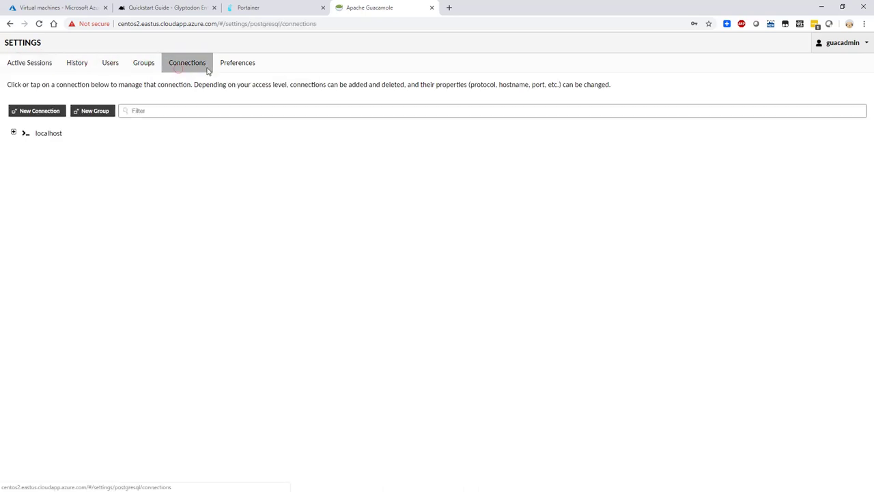
{"action": "left_click", "coordinate": [231, 68]}
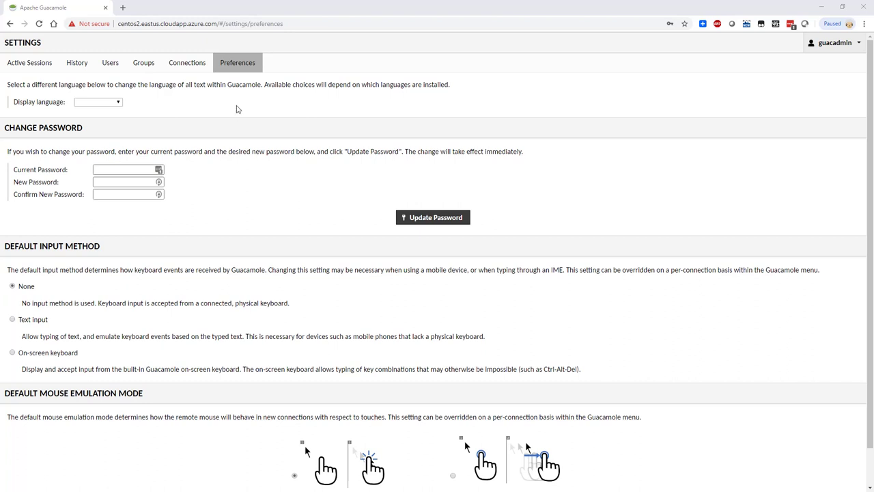
Open the 10.0.0.5 SSH connection and examine its name, location, network parameters and authentication fields
{"action": "left_click", "coordinate": [190, 67]}
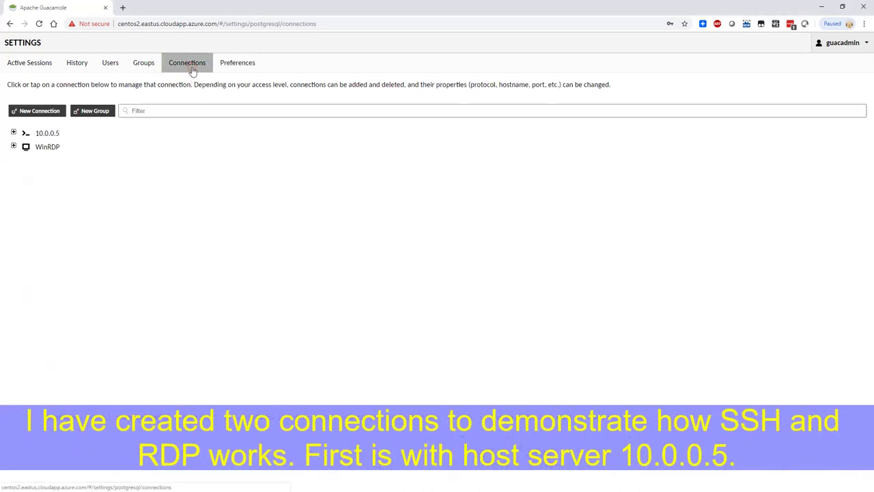
{"action": "left_click", "coordinate": [13, 132]}
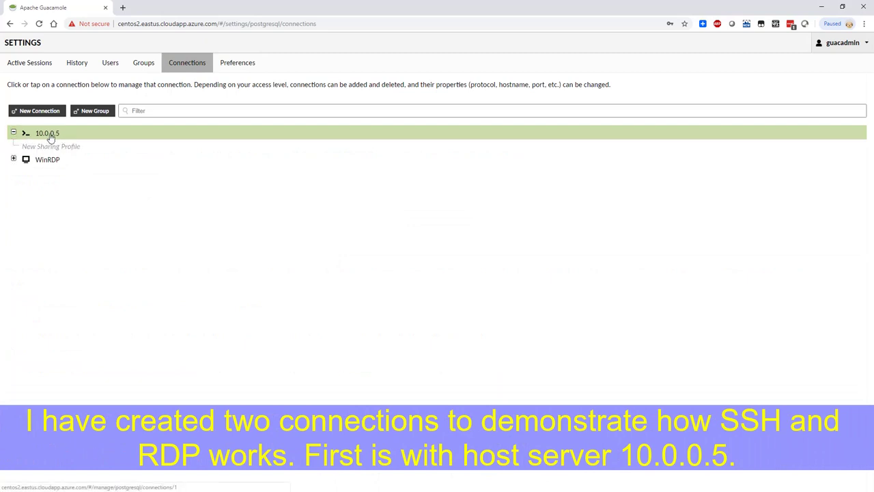
{"action": "left_click", "coordinate": [48, 134]}
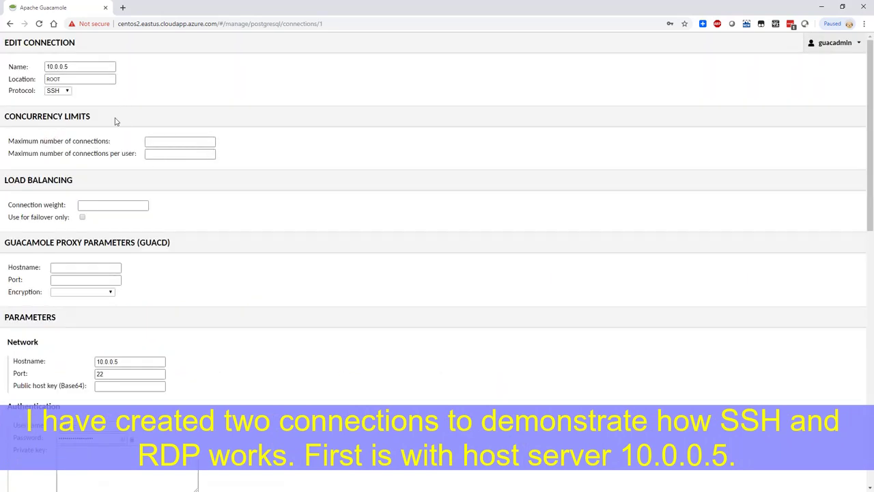
{"action": "left_click", "coordinate": [90, 79]}
{"action": "left_click", "coordinate": [248, 89]}
{"action": "left_click", "coordinate": [242, 228]}
{"action": "scroll", "coordinate": [219, 281], "scroll_direction": "down", "scroll_amount": 2}
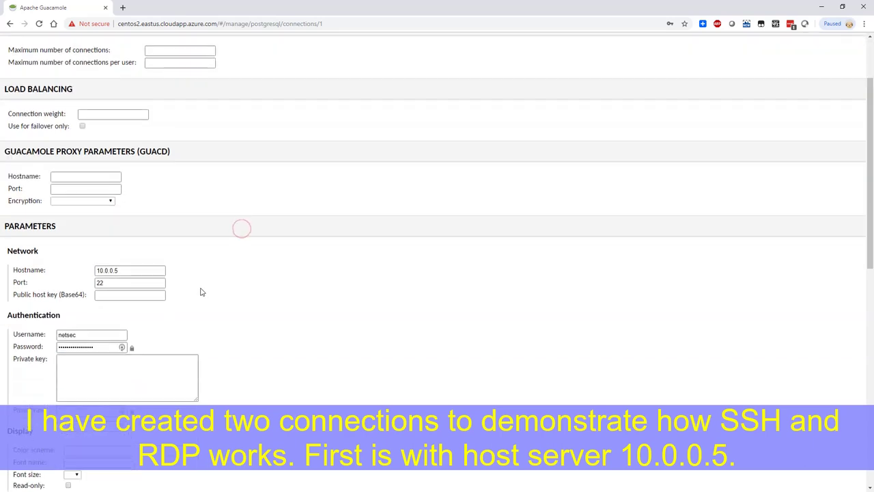
{"action": "scroll", "coordinate": [171, 284], "scroll_direction": "down", "scroll_amount": 2}
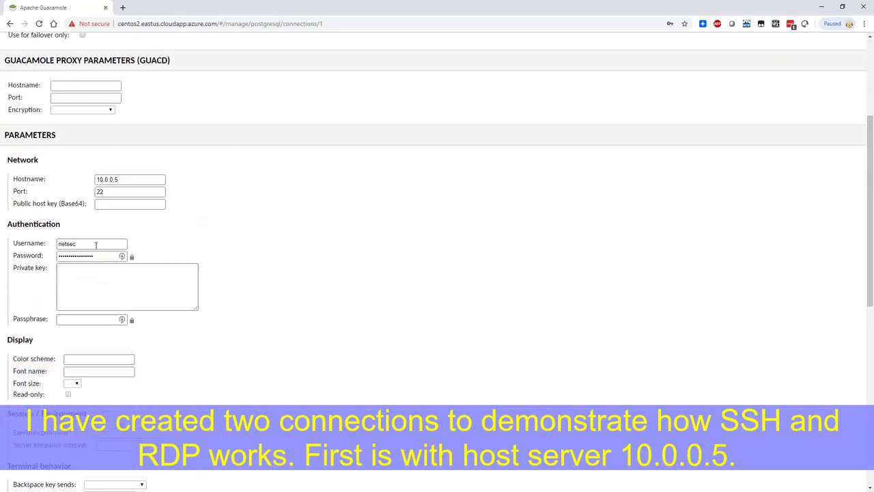
{"action": "left_click", "coordinate": [95, 245]}
{"action": "left_click", "coordinate": [93, 256]}
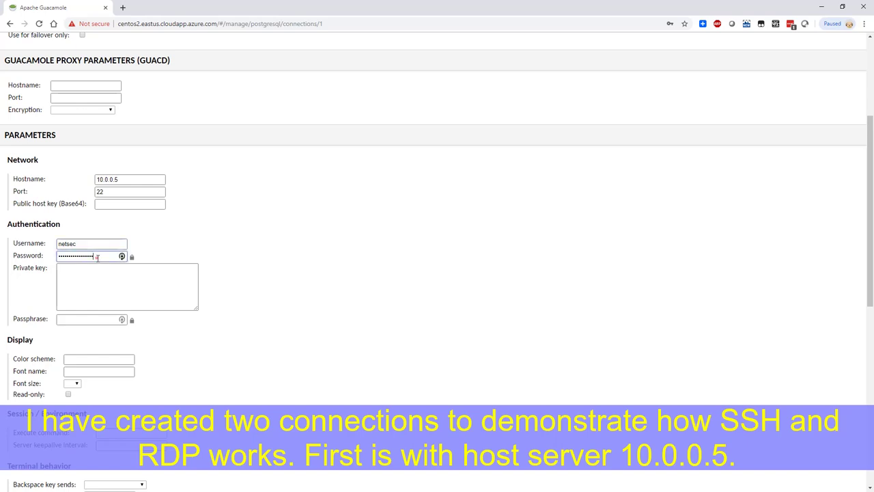
Check the remaining settings of the 10.0.0.5 connection, cancel its editing and dismiss the password-saving prompt
{"action": "left_click", "coordinate": [130, 182]}
{"action": "scroll", "coordinate": [112, 273], "scroll_direction": "down", "scroll_amount": 6}
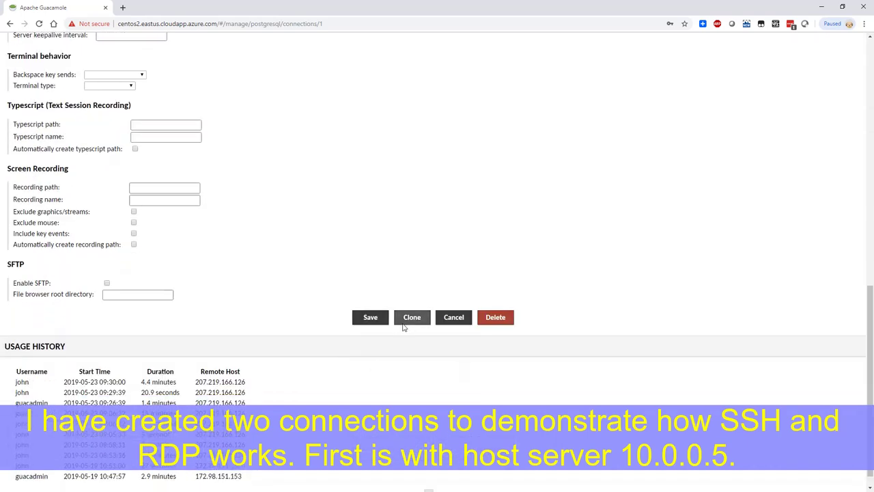
{"action": "left_click", "coordinate": [454, 319]}
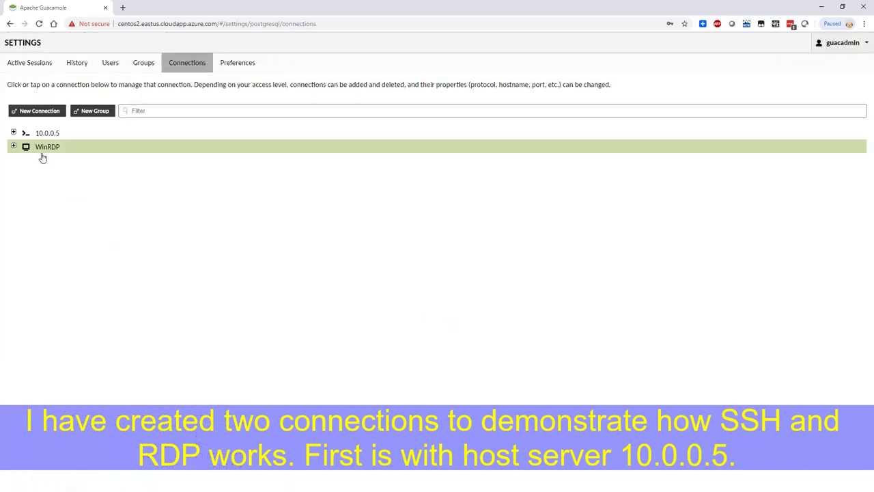
{"action": "left_click", "coordinate": [828, 102]}
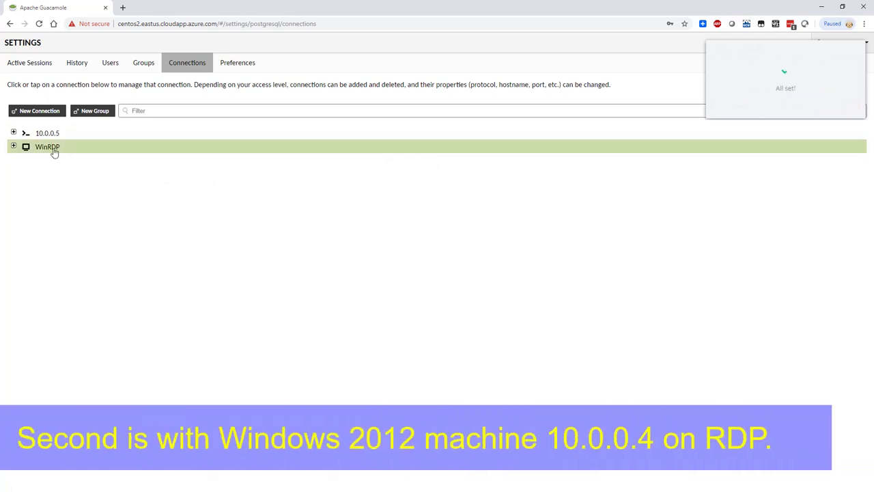
Open the WinRDP connection and examine its name, location, network hostname and port, username and domain
{"action": "left_click", "coordinate": [52, 150]}
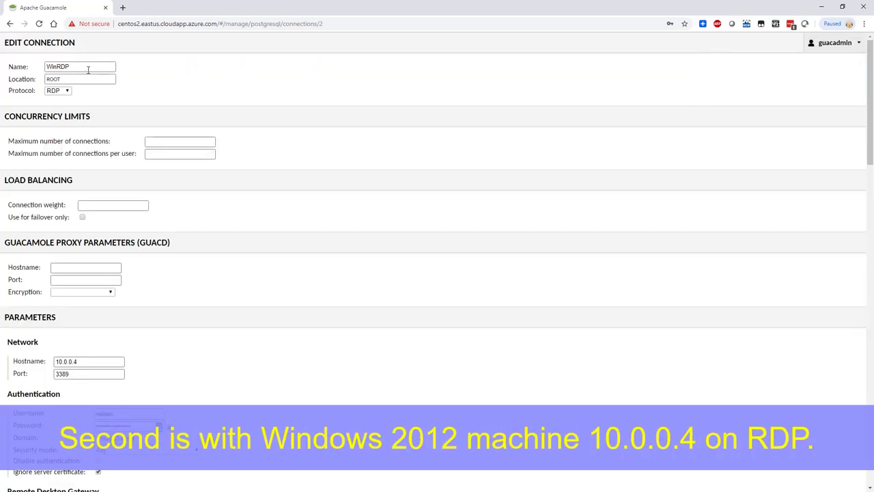
{"action": "left_click", "coordinate": [89, 79]}
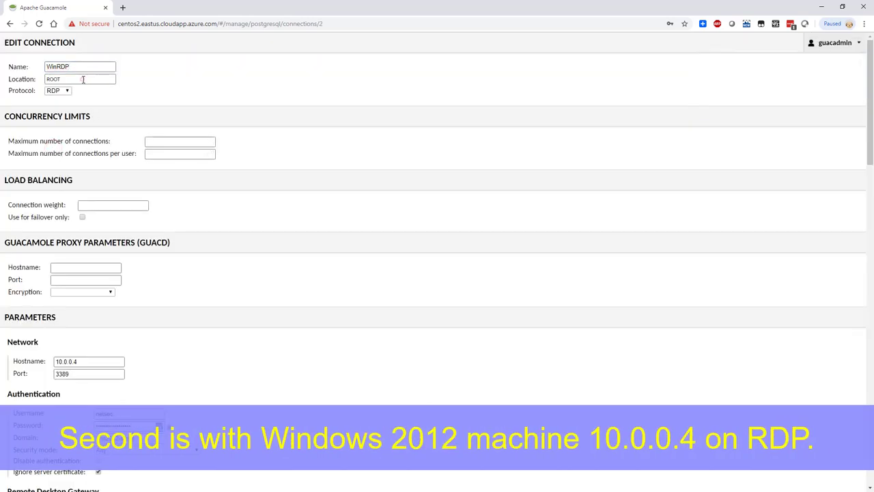
{"action": "double_click", "coordinate": [101, 362]}
{"action": "double_click", "coordinate": [90, 375]}
{"action": "scroll", "coordinate": [102, 355], "scroll_direction": "down", "scroll_amount": 2}
{"action": "double_click", "coordinate": [122, 325]}
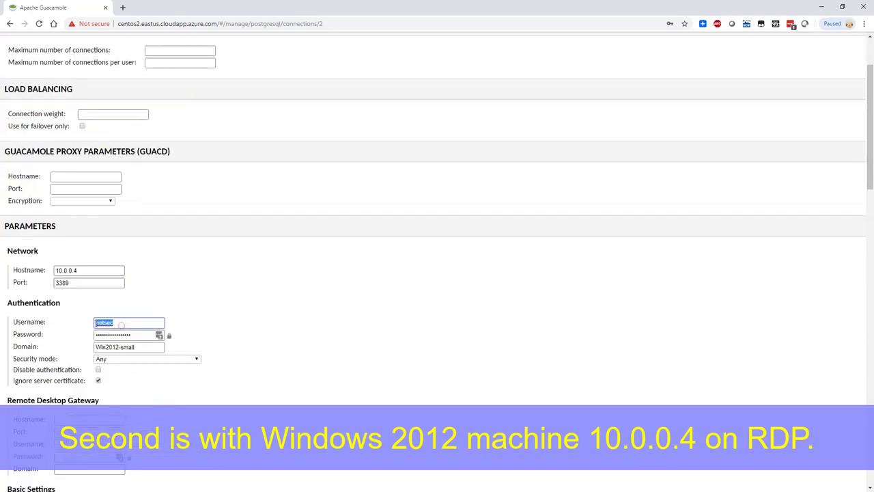
{"action": "left_click", "coordinate": [144, 348]}
{"action": "triple_click", "coordinate": [144, 347]}
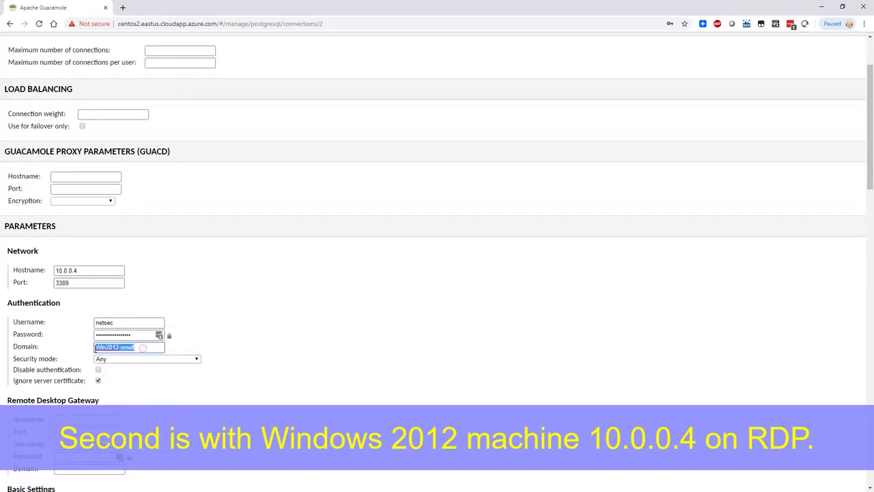
Review the remaining WinRDP settings from the remote desktop gateway through SFTP, and save the connection
{"action": "scroll", "coordinate": [188, 375], "scroll_direction": "down", "scroll_amount": 2}
{"action": "scroll", "coordinate": [188, 377], "scroll_direction": "down", "scroll_amount": 9}
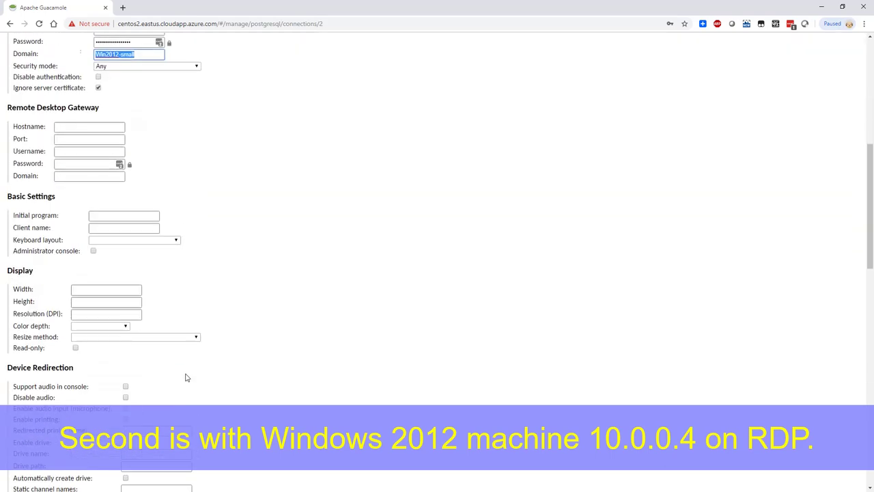
{"action": "scroll", "coordinate": [186, 373], "scroll_direction": "down", "scroll_amount": 5}
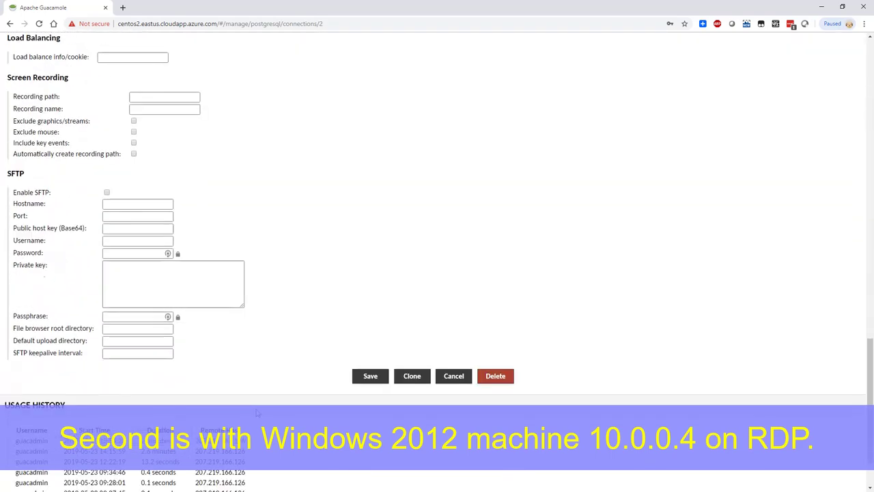
{"action": "left_click", "coordinate": [369, 336]}
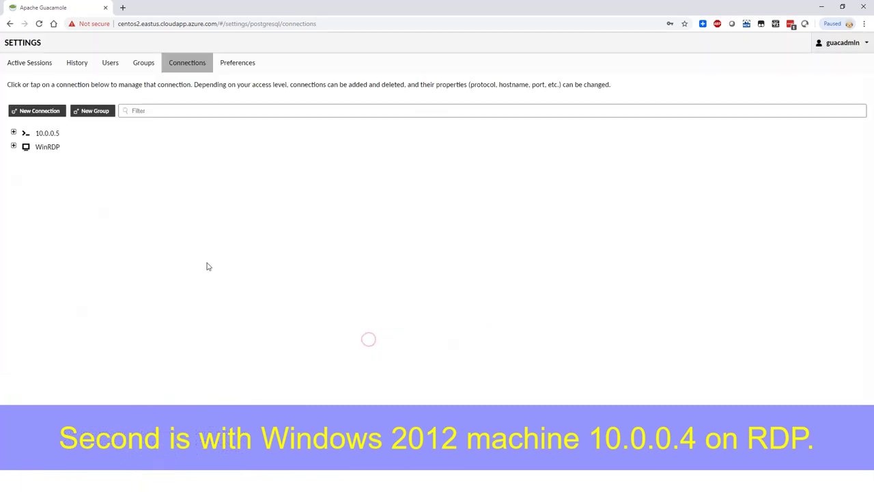
Check the active sessions, return to the Guacamole home page and launch the 10.0.0.5 SSH connection
{"action": "left_click", "coordinate": [47, 64]}
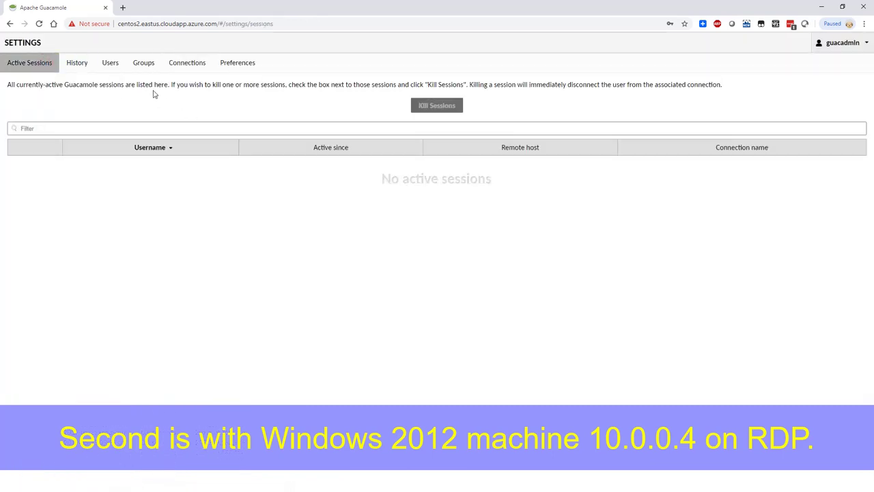
{"action": "left_click", "coordinate": [843, 47]}
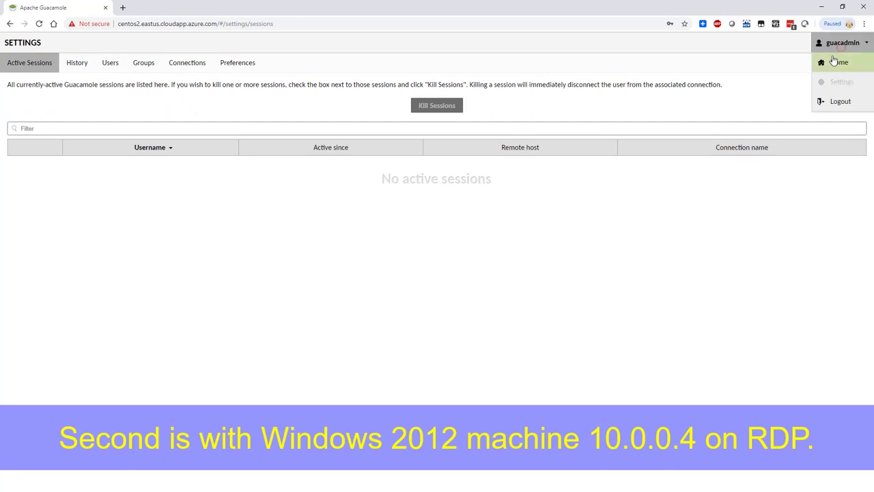
{"action": "left_click", "coordinate": [830, 60]}
{"action": "left_click", "coordinate": [92, 137]}
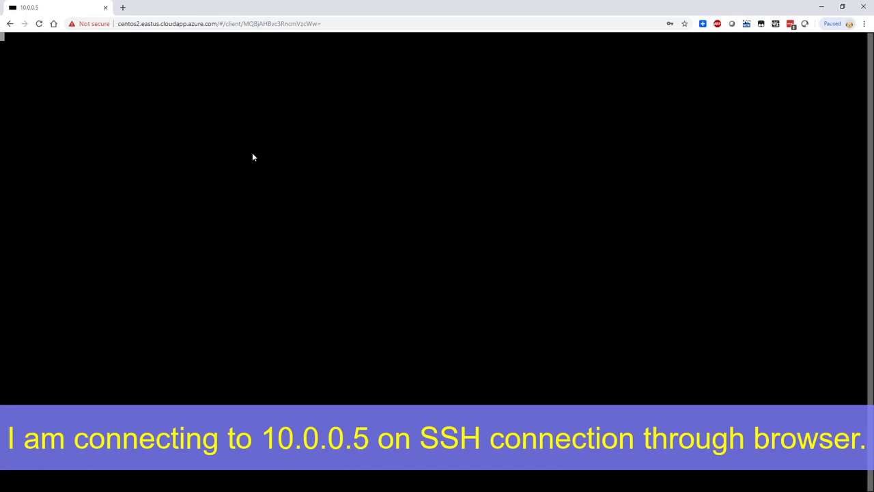
{"action": "left_click", "coordinate": [252, 151]}
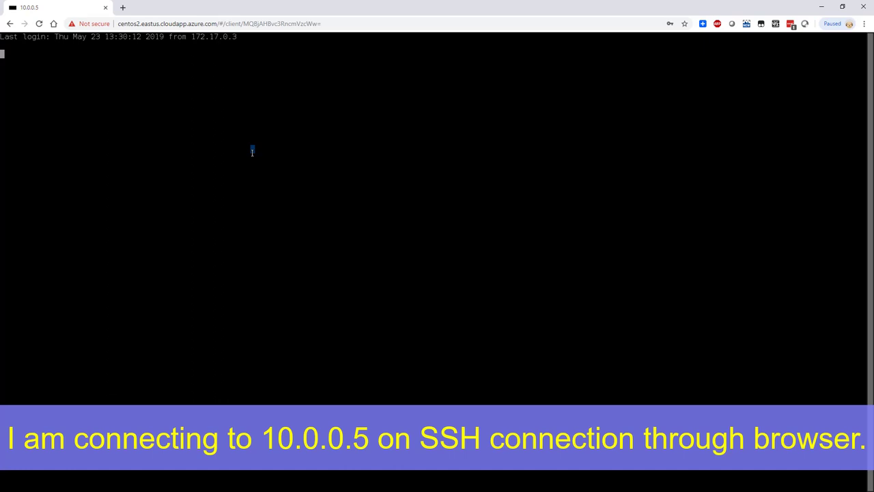
Run ifconfig in the SSH session and highlight the eth0 interface's IP address
{"action": "key", "text": "Return"}
{"action": "key", "text": "Return"}
{"action": "key", "text": "Return"}
{"action": "key", "text": "Return"}
{"action": "key", "text": "Return"}
{"action": "key", "text": "Return"}
{"action": "key", "text": "Return"}
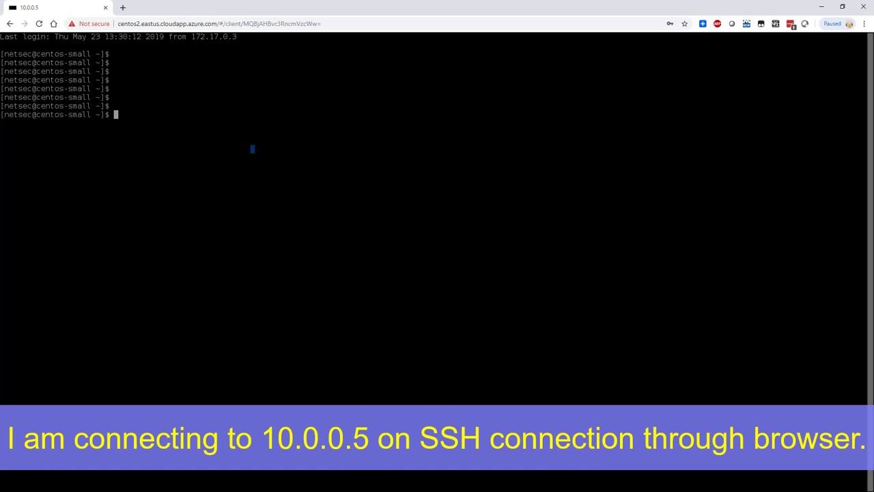
{"action": "type", "text": "ifconfig"}
{"action": "key", "text": "Return"}
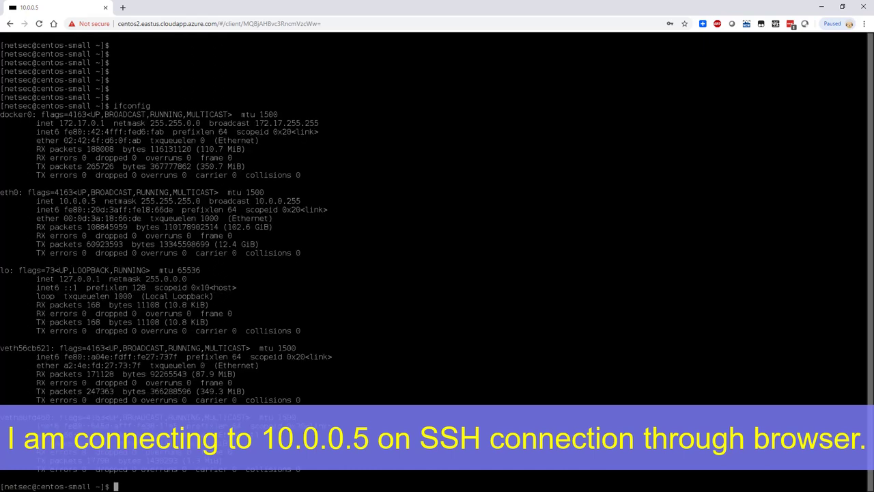
{"action": "left_click_drag", "start_coordinate": [60, 201], "coordinate": [97, 200]}
End the SSH session with exit and return to the Guacamole home page
{"action": "type", "text": "exit"}
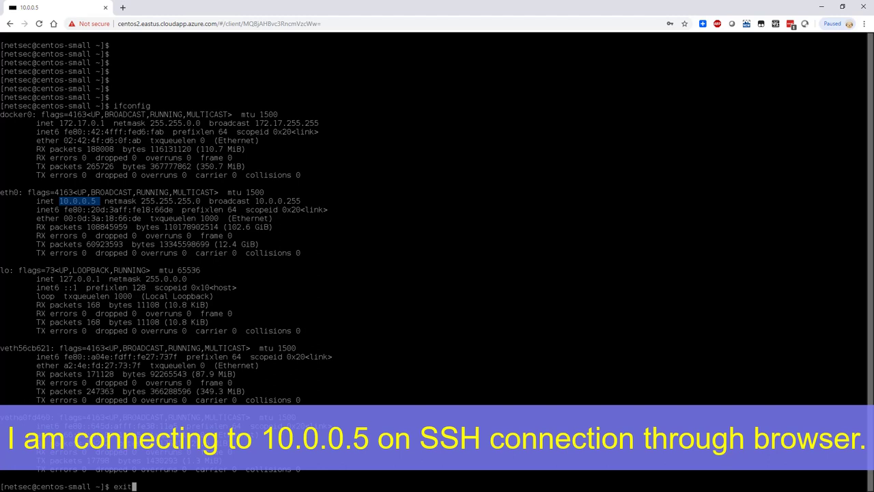
{"action": "key", "text": "Return"}
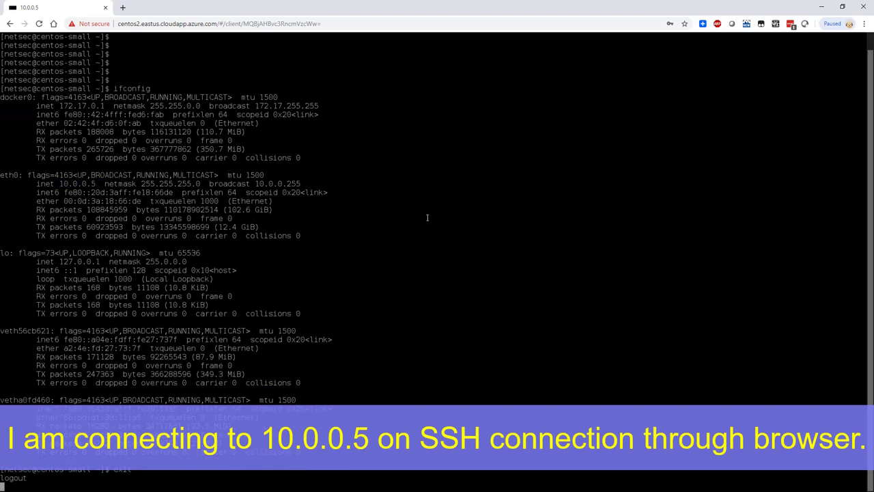
{"action": "left_click", "coordinate": [384, 280]}
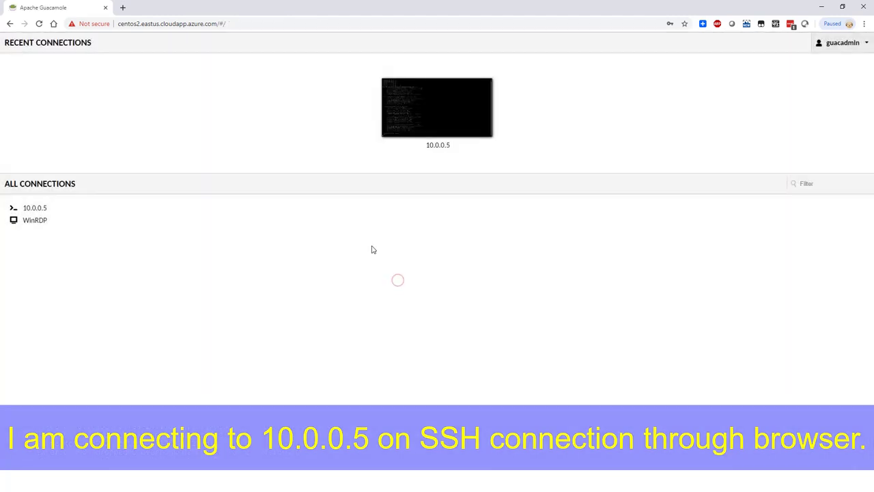
Launch the WinRDP connection and bring up the PowerShell window on the remote Windows desktop
{"action": "left_click", "coordinate": [69, 229]}
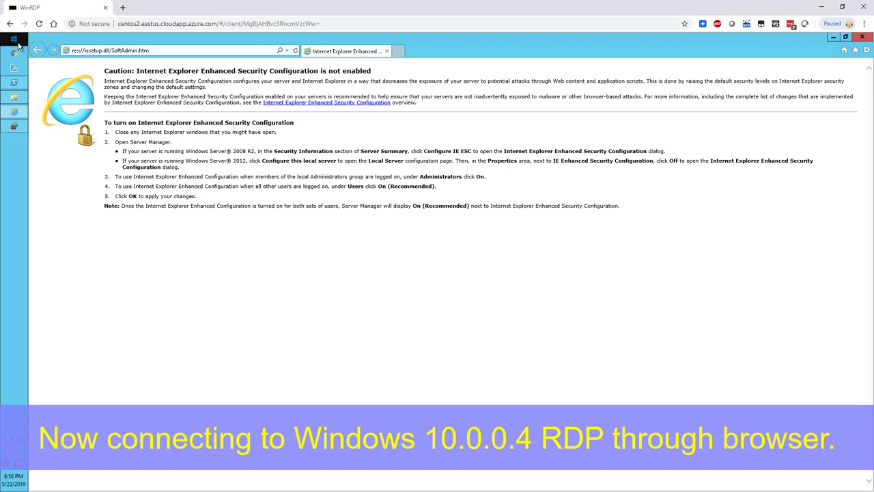
{"action": "left_click", "coordinate": [14, 82]}
{"action": "left_click", "coordinate": [271, 161]}
Run ipconfig in the remote PowerShell and highlight the Ethernet adapter's IPv4 address
{"action": "key", "text": "Escape"}
{"action": "key", "text": "Return"}
{"action": "key", "text": "Return"}
{"action": "key", "text": "Return"}
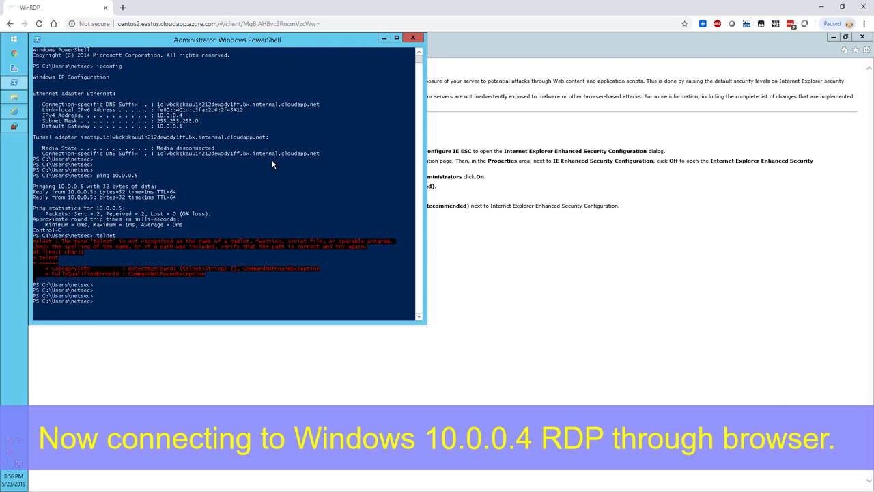
{"action": "type", "text": "ipconfig"}
{"action": "key", "text": "Return"}
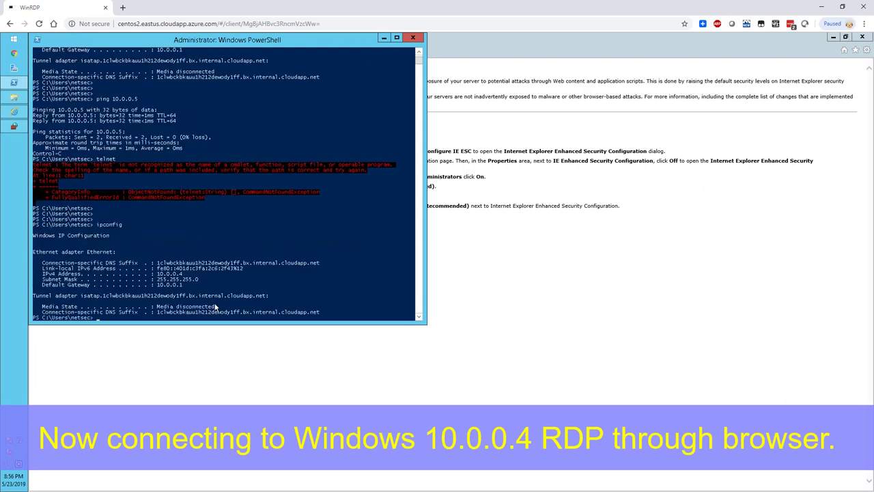
{"action": "left_click_drag", "start_coordinate": [186, 272], "coordinate": [157, 268]}
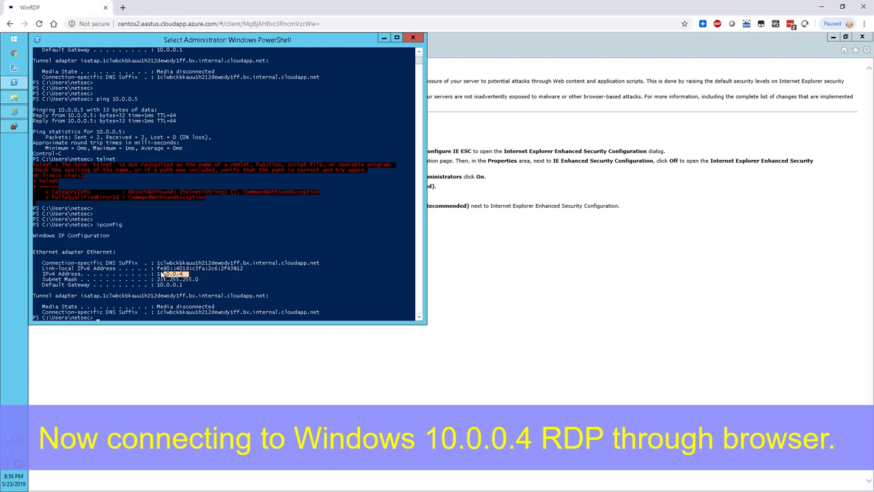
{"action": "left_click", "coordinate": [241, 268]}
{"action": "left_click", "coordinate": [340, 24]}
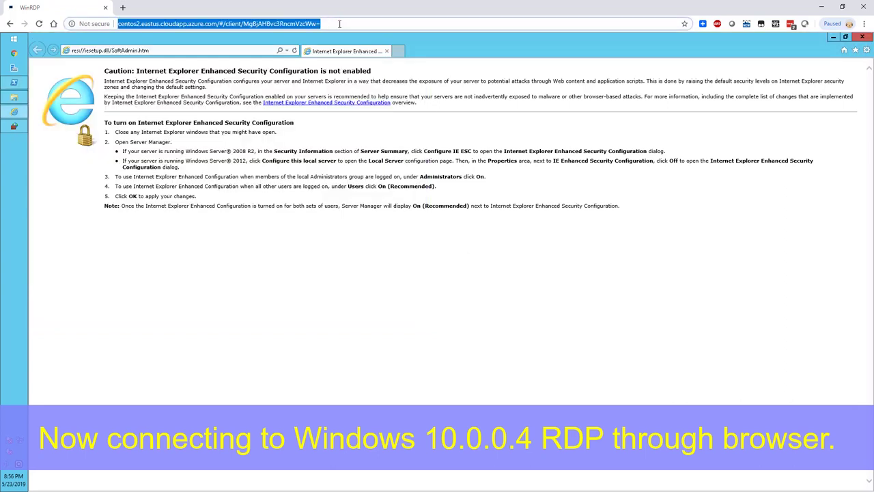
{"action": "type", "text": "www.google.ca"}
{"action": "key", "text": "Return"}
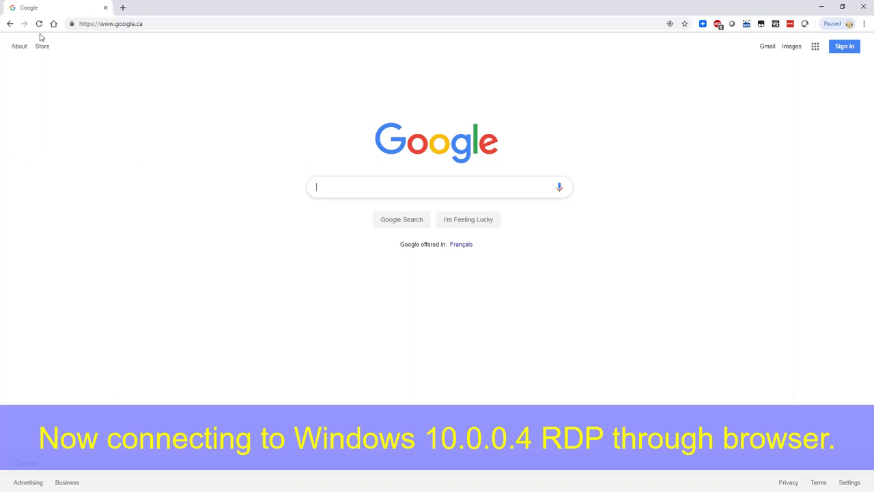
{"action": "left_click", "coordinate": [10, 23]}
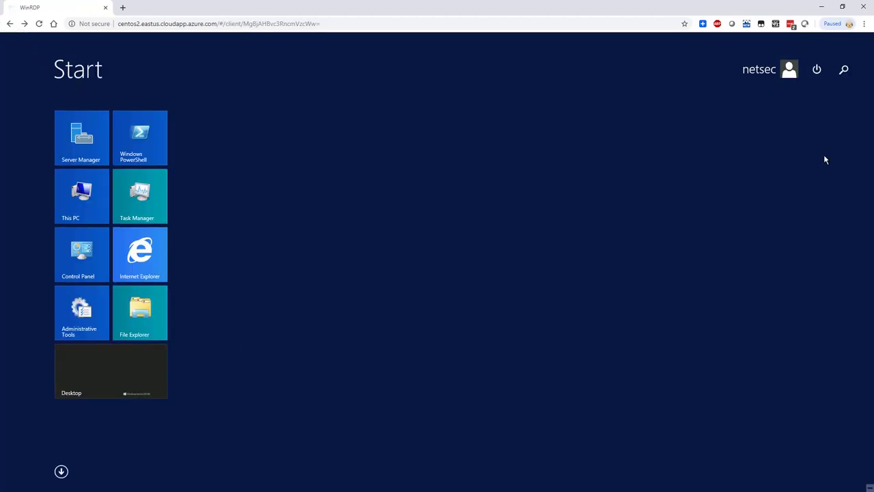
Restart the remote Windows server with the reason Hardware: Maintenance (Planned) and return to the Guacamole home page
{"action": "left_click", "coordinate": [820, 75]}
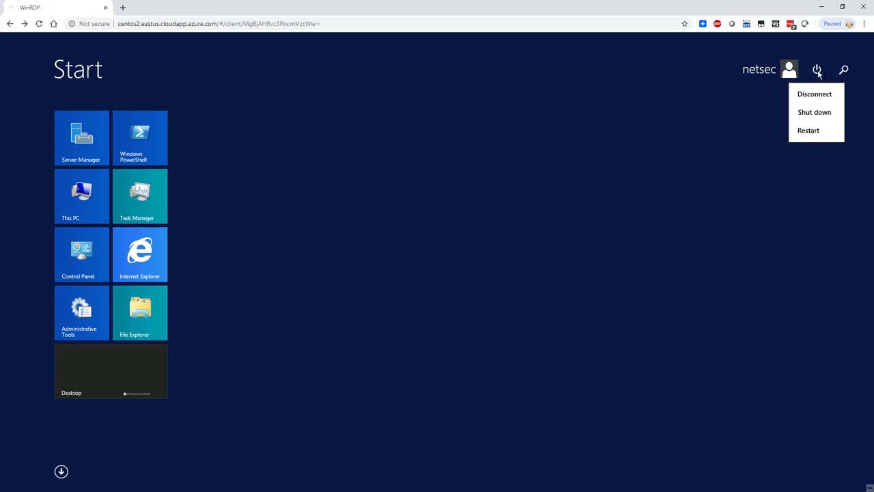
{"action": "left_click", "coordinate": [812, 130]}
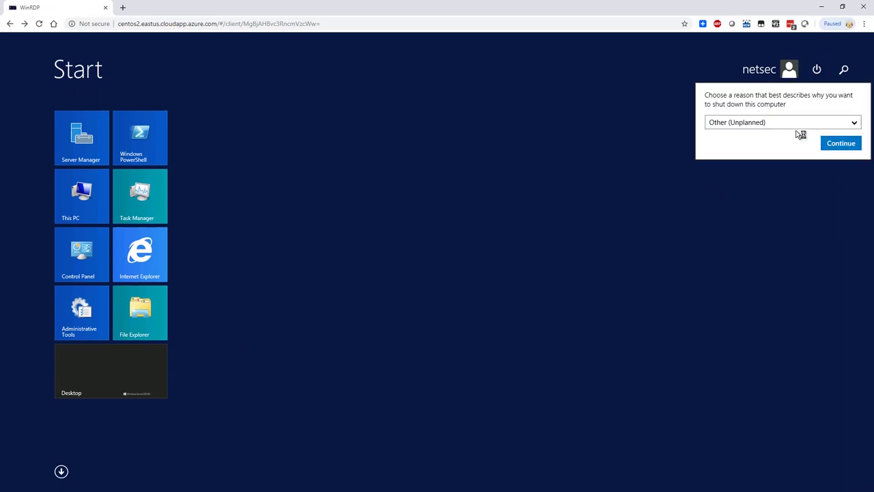
{"action": "left_click", "coordinate": [796, 128]}
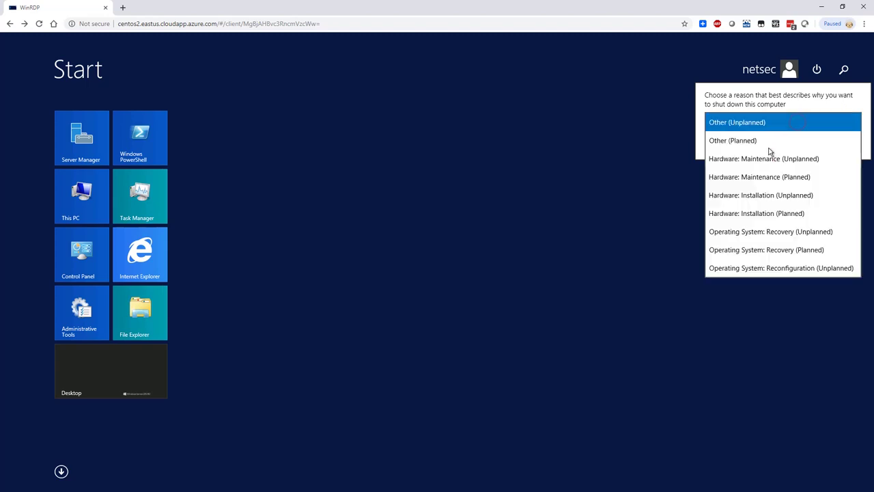
{"action": "left_click", "coordinate": [746, 178]}
{"action": "left_click", "coordinate": [828, 141]}
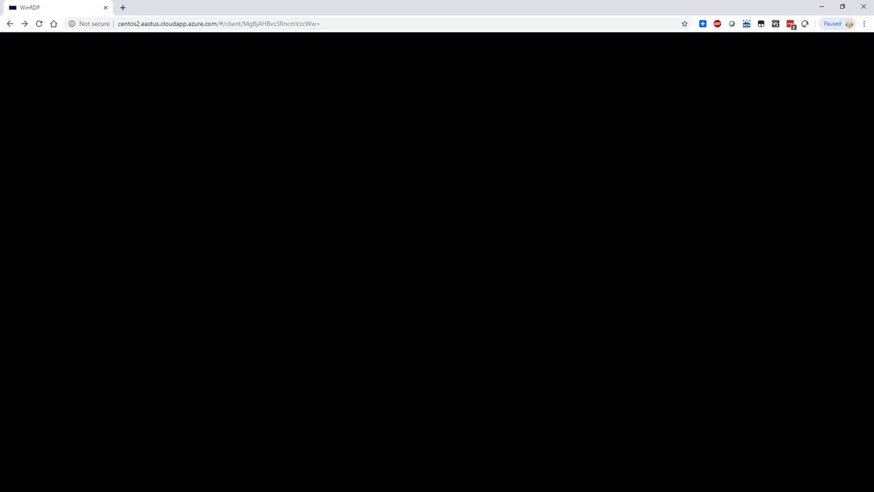
{"action": "left_click", "coordinate": [389, 284]}
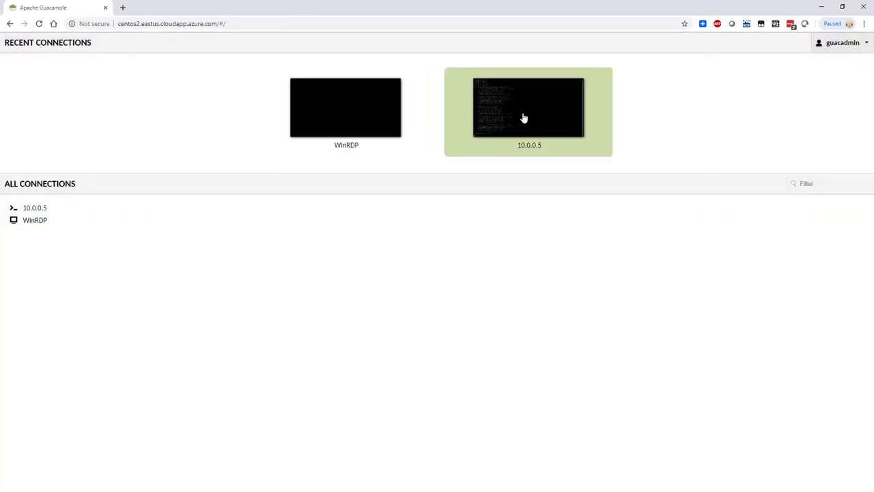